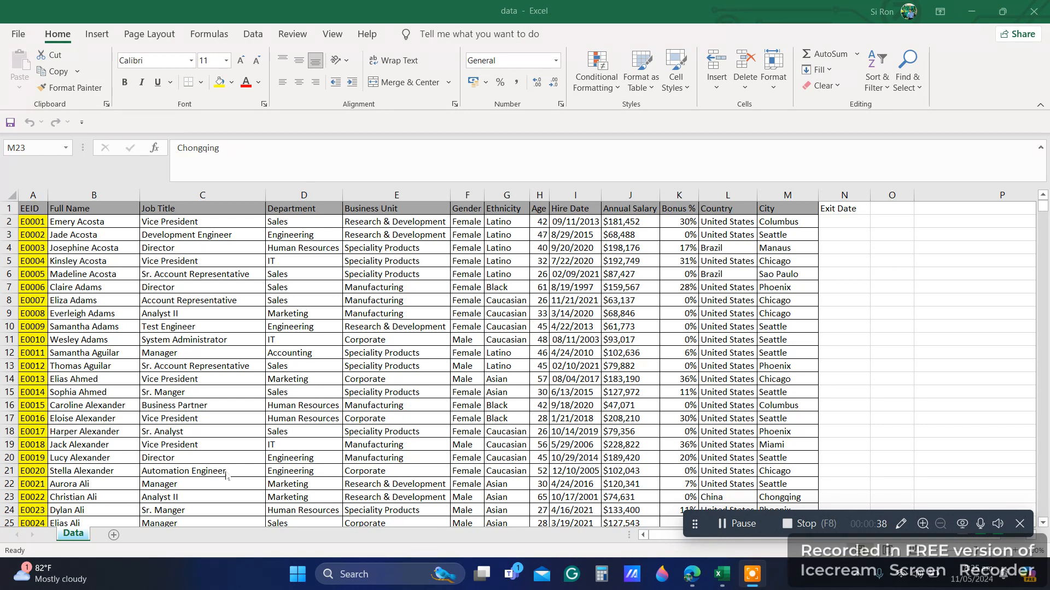
pyautogui.click(74, 535)
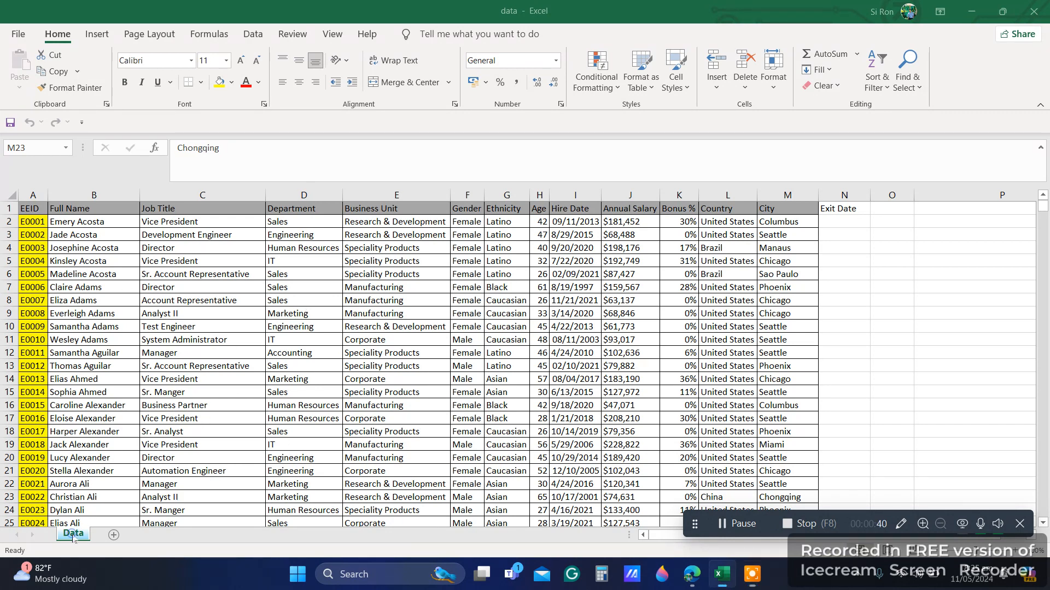
pyautogui.rightClick(78, 538)
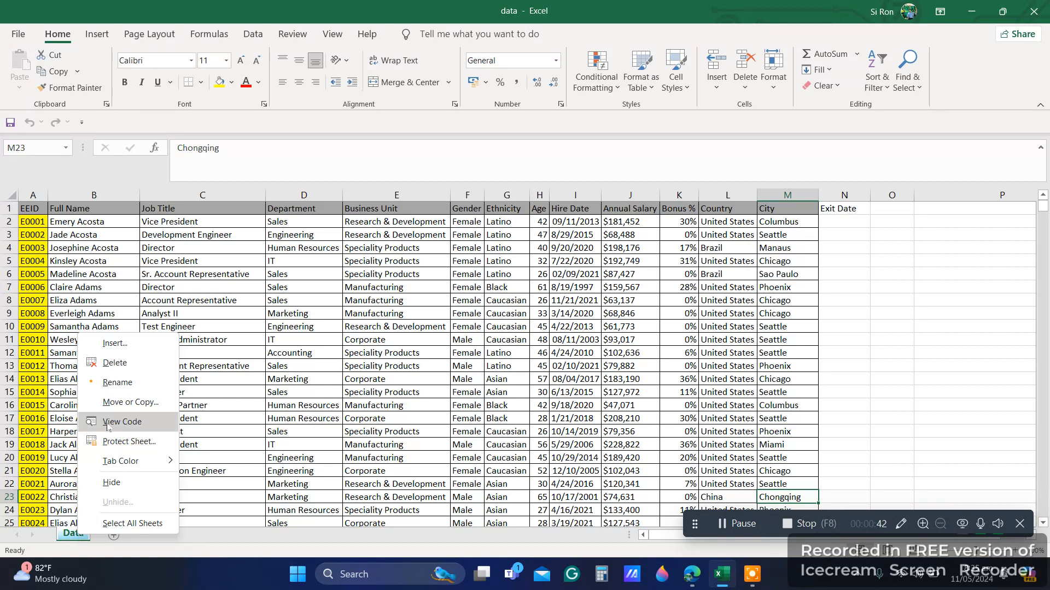
pyautogui.click(67, 318)
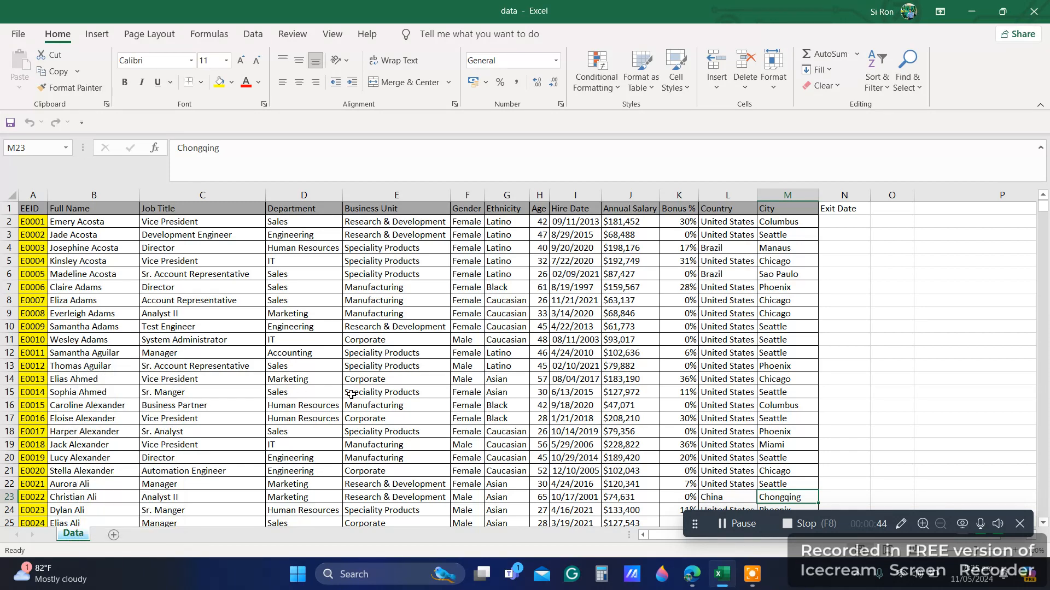
# Create a copy of the Data sheet at the end of the data.xlsx workbook
pyautogui.rightClick(73, 537)
pyautogui.click(131, 408)
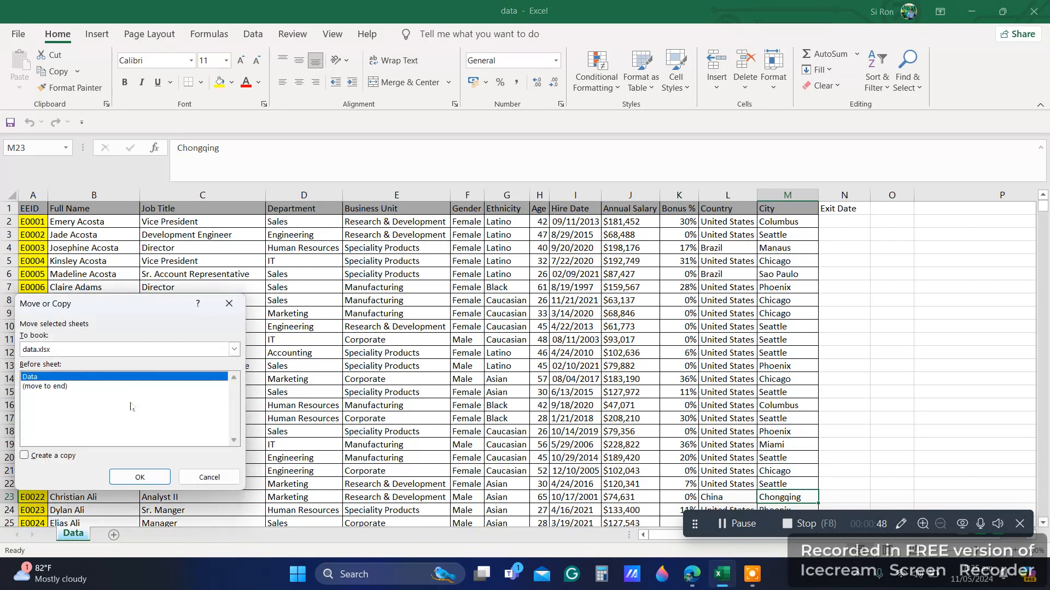
pyautogui.click(48, 386)
pyautogui.click(54, 456)
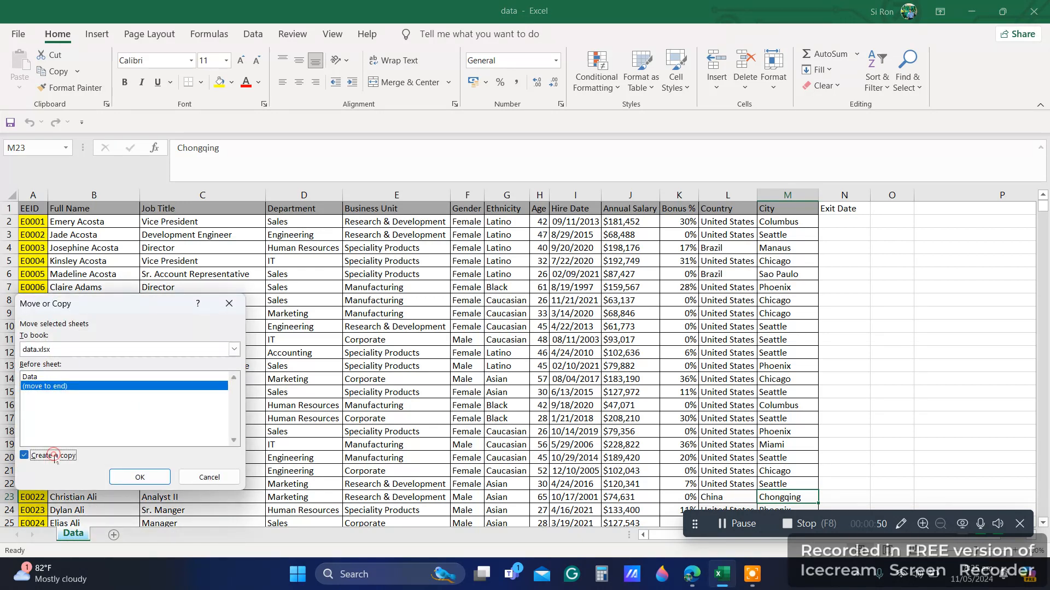
pyautogui.click(140, 478)
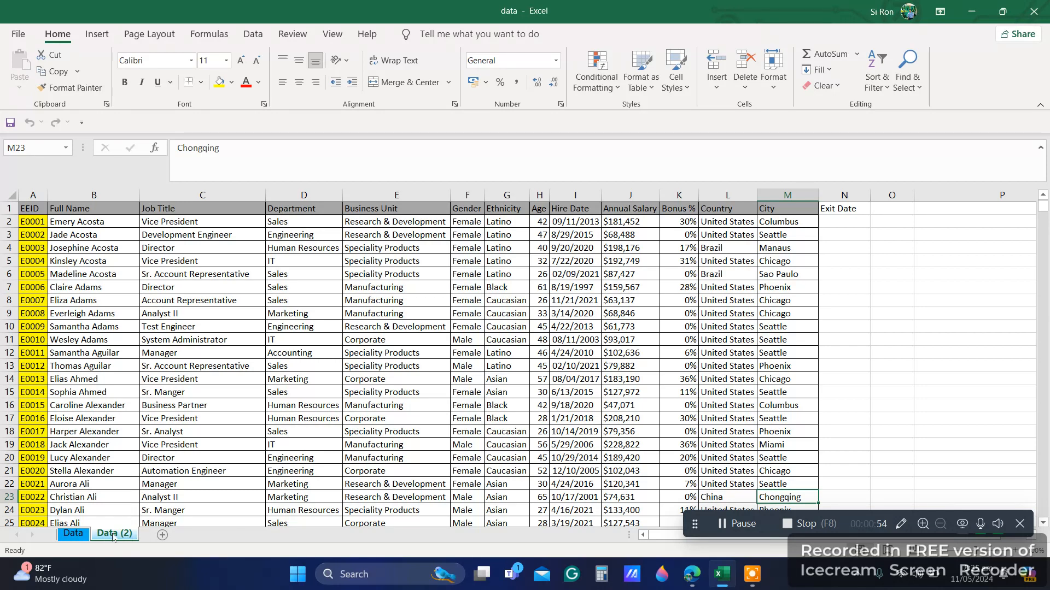
# Check the original Data sheet, then rename its copy, Data (2), as 2
pyautogui.click(74, 534)
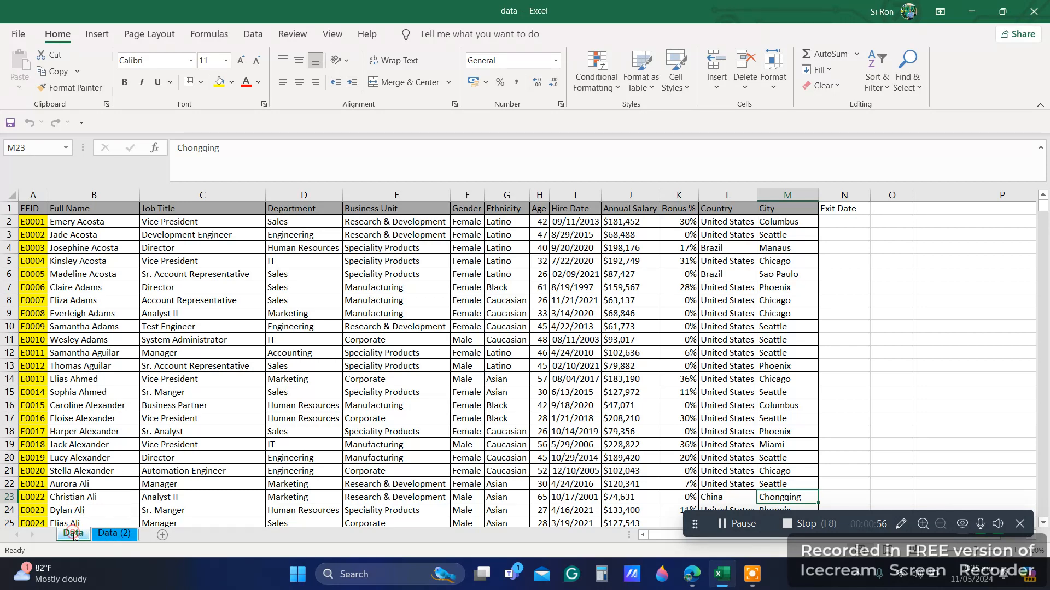
pyautogui.click(115, 534)
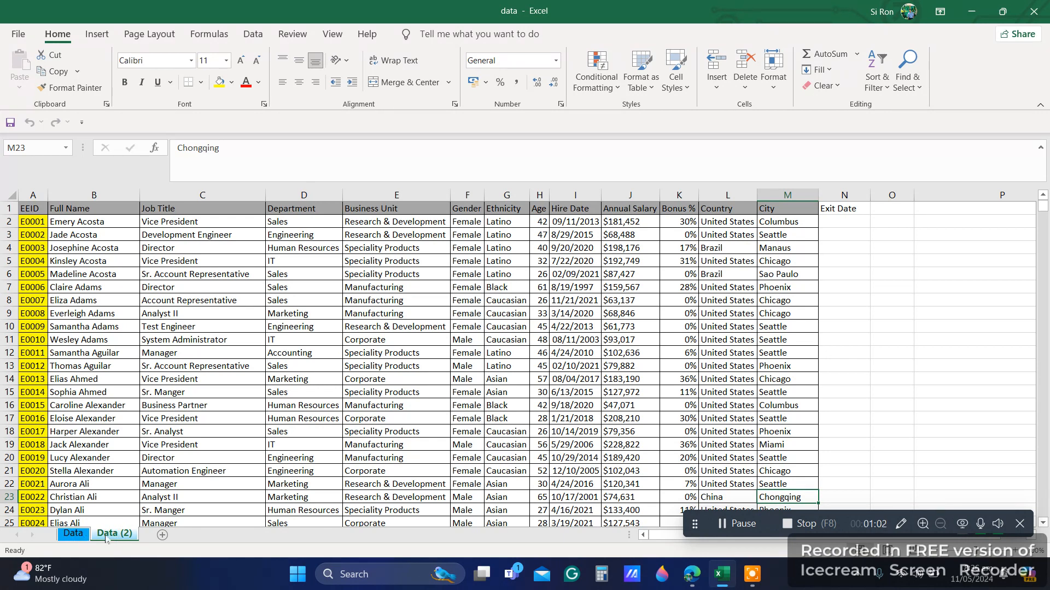
pyautogui.rightClick(114, 534)
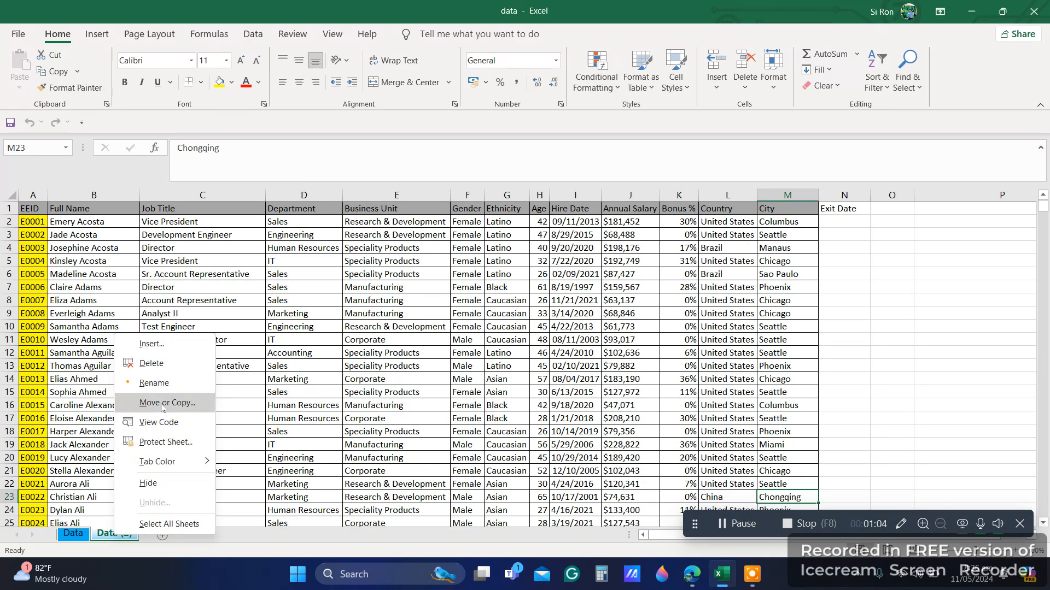
pyautogui.click(154, 383)
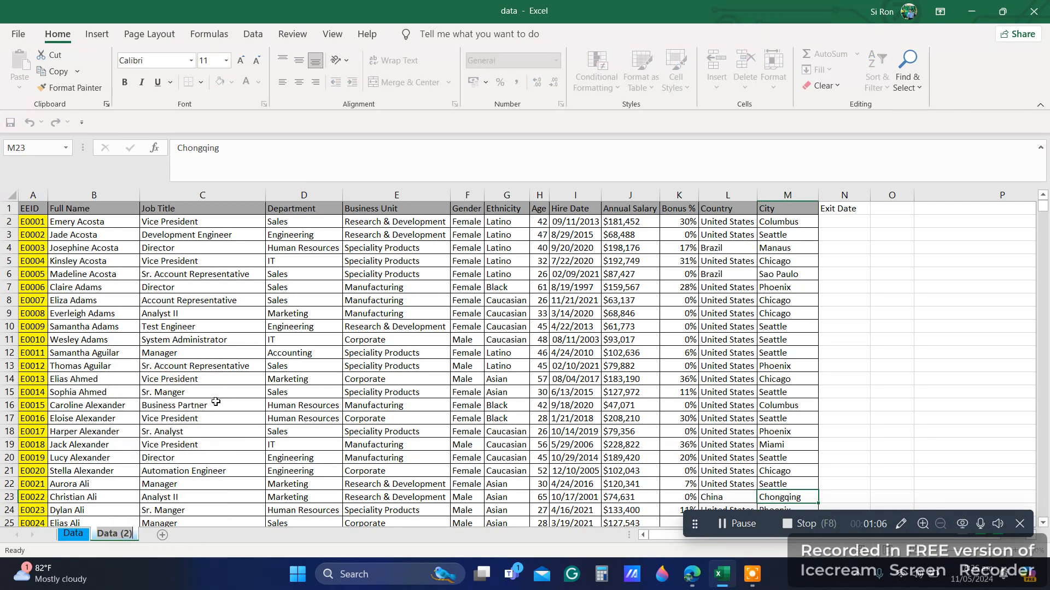
pyautogui.write('2')
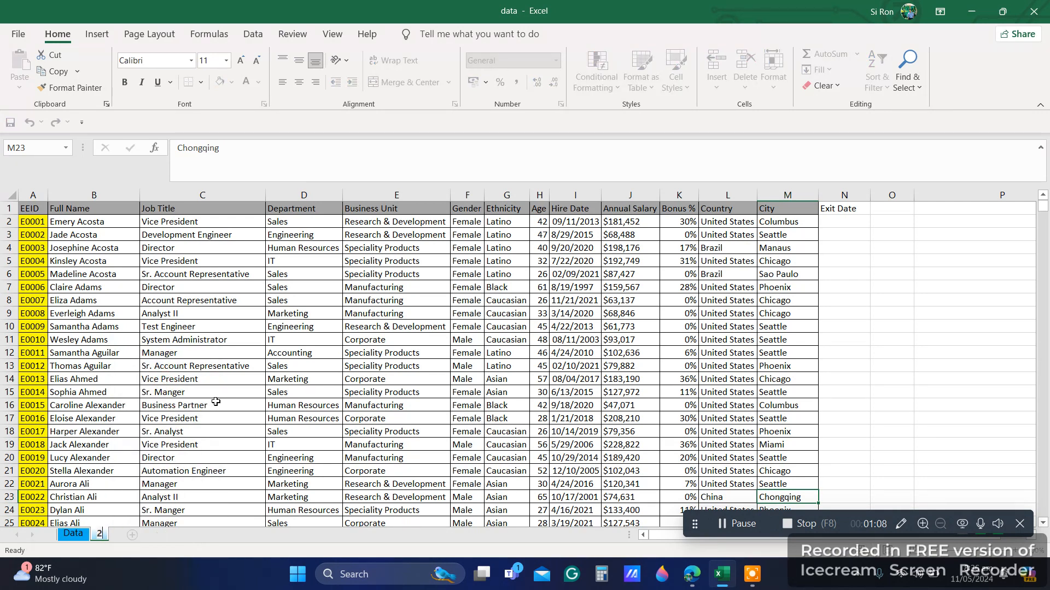
pyautogui.click(213, 397)
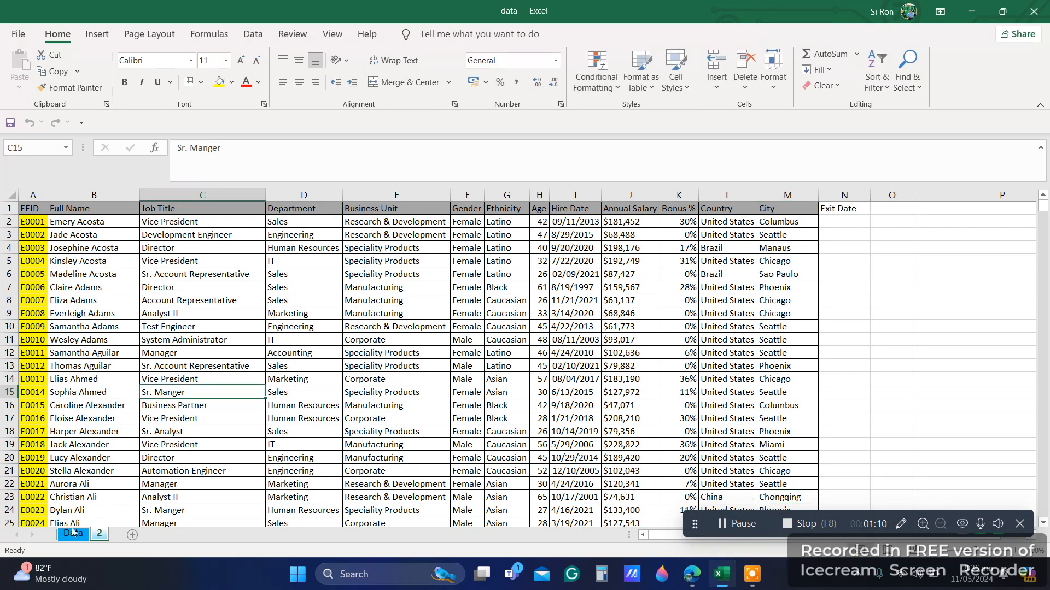
# Switch back and forth between the Data sheet and sheet 2 to compare their contents
pyautogui.click(76, 535)
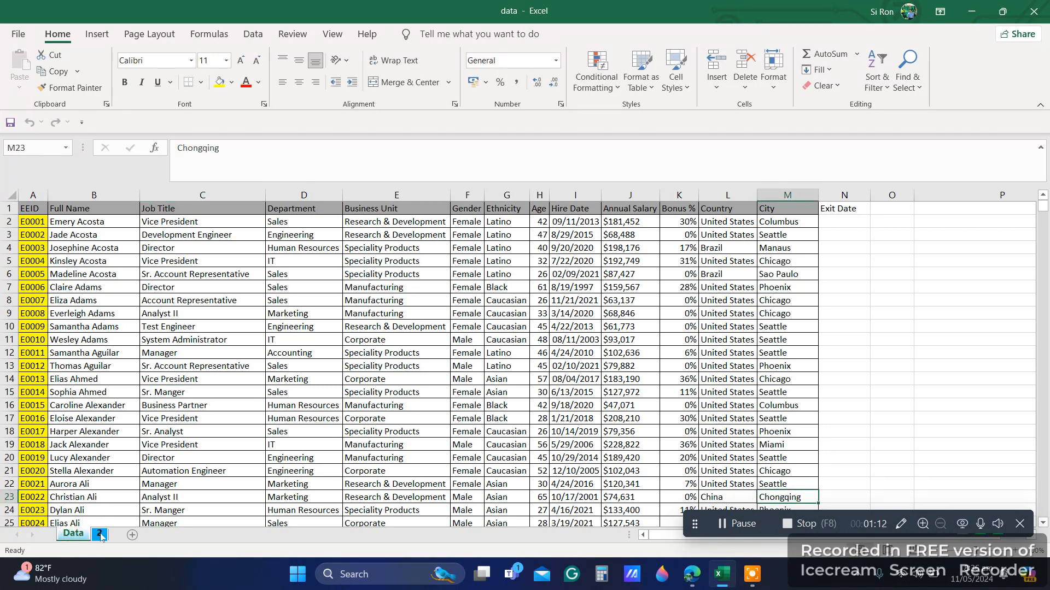
pyautogui.click(101, 534)
pyautogui.click(72, 534)
pyautogui.click(99, 536)
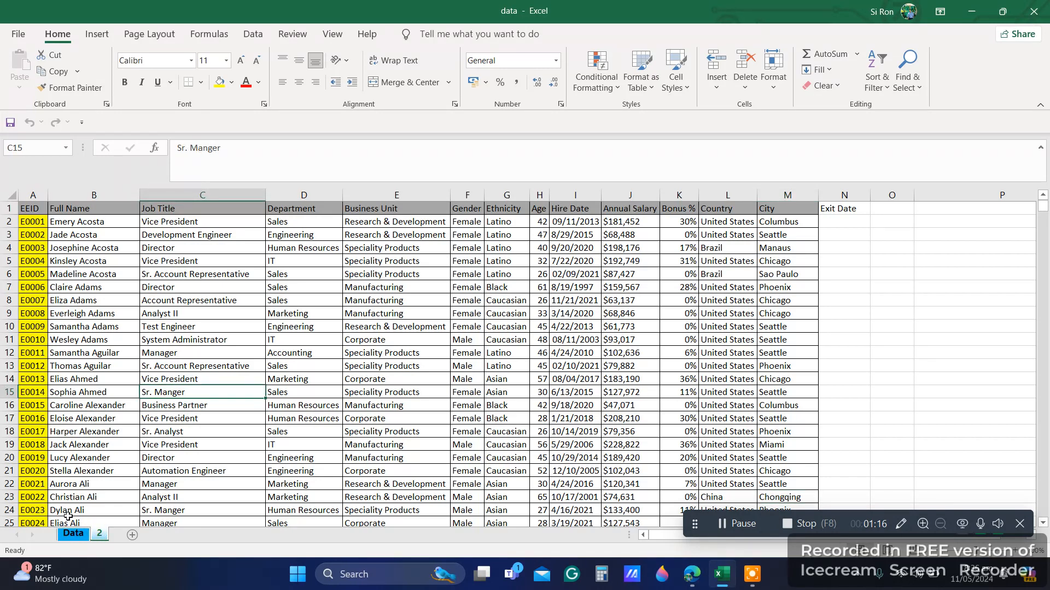
pyautogui.click(73, 534)
pyautogui.click(100, 535)
pyautogui.click(79, 535)
pyautogui.click(94, 536)
pyautogui.press('Down')
pyautogui.press('Down')
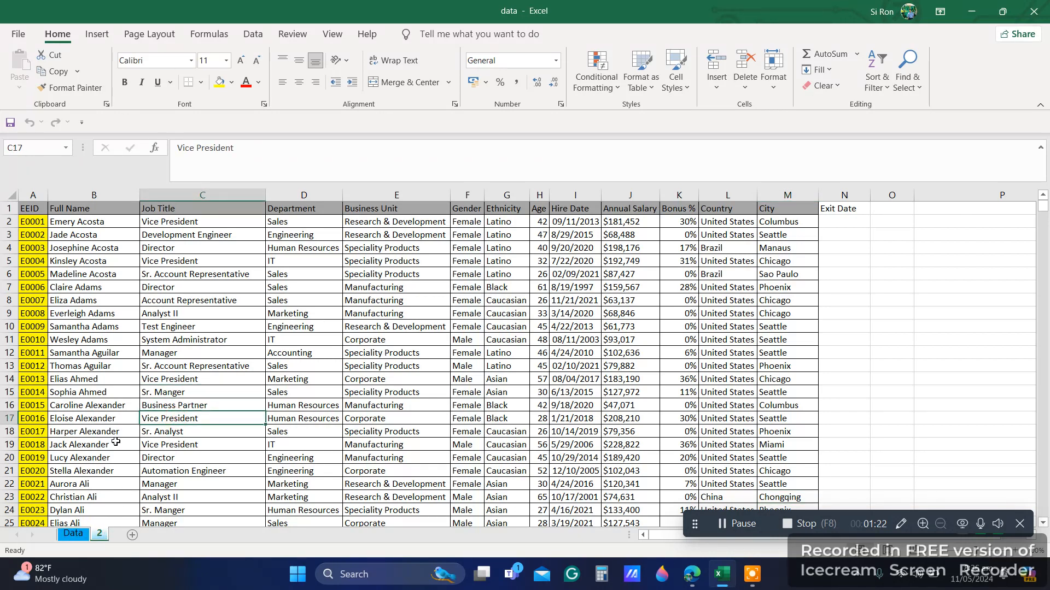
# Delete sheet 2 from the workbook and confirm its permanent removal
pyautogui.rightClick(99, 535)
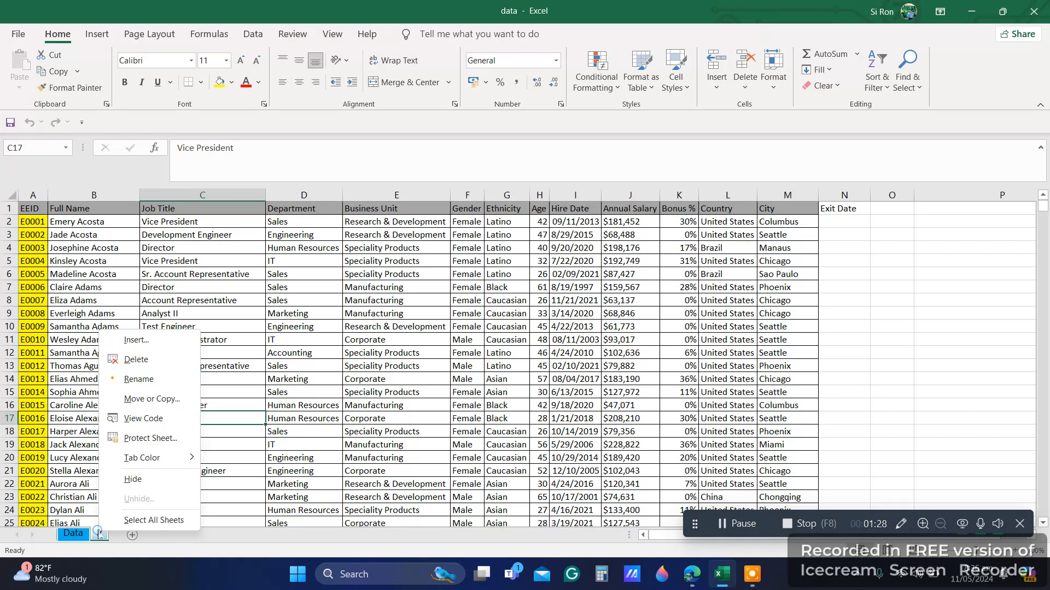
pyautogui.click(137, 360)
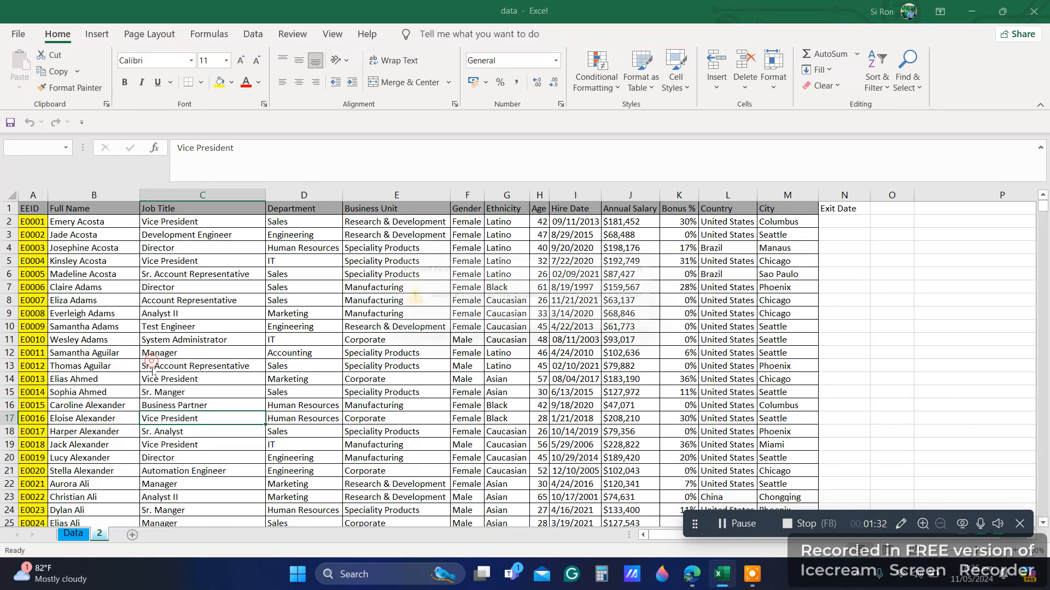
pyautogui.click(496, 328)
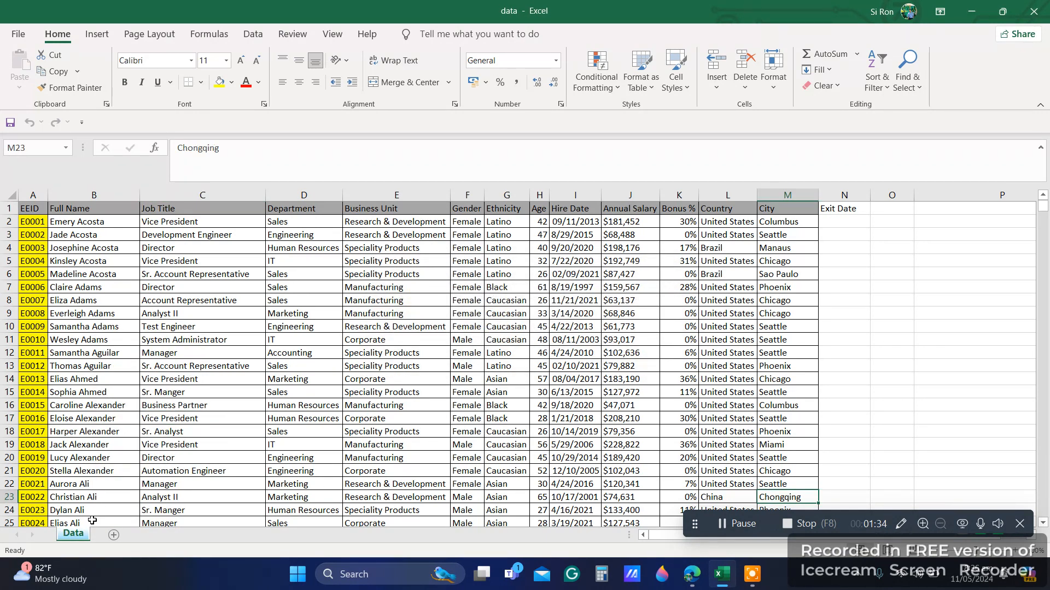
# Duplicate the Data sheet again, placing the copy after it at the end of the workbook
pyautogui.click(155, 422)
pyautogui.rightClick(82, 538)
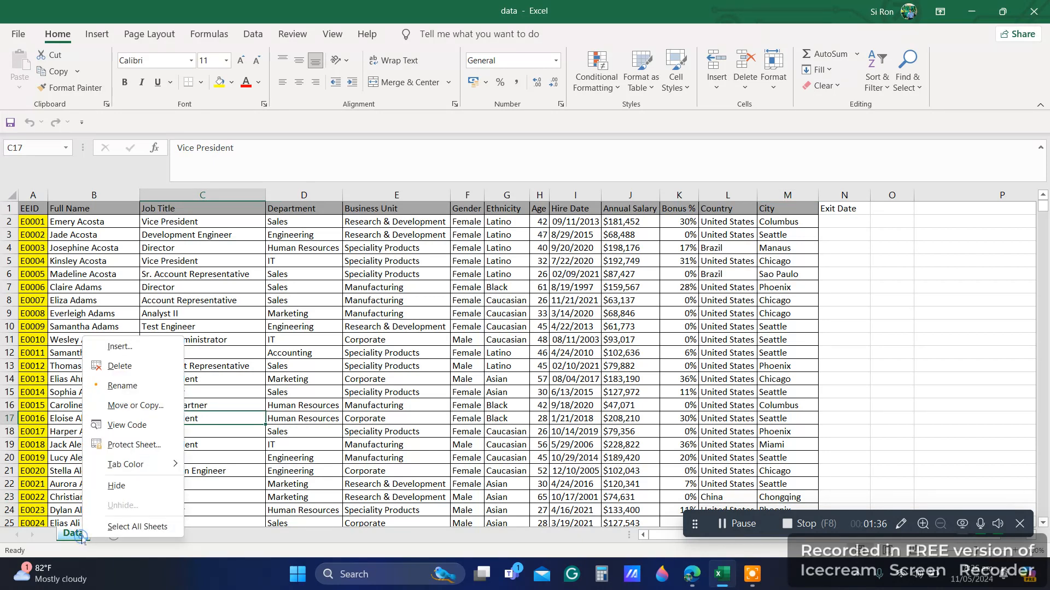
pyautogui.click(131, 407)
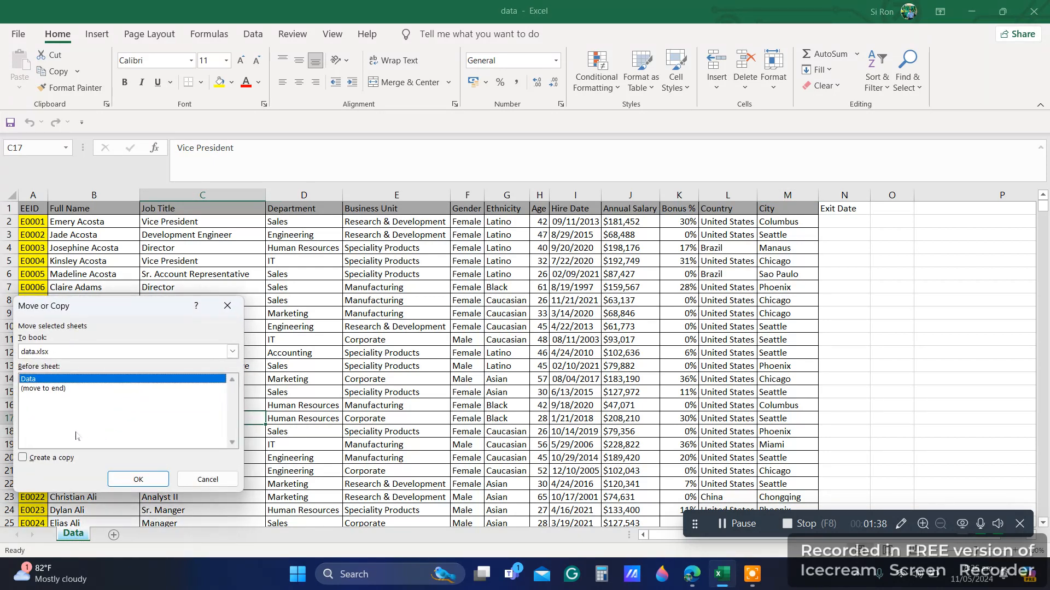
pyautogui.click(54, 388)
pyautogui.click(22, 458)
pyautogui.click(139, 479)
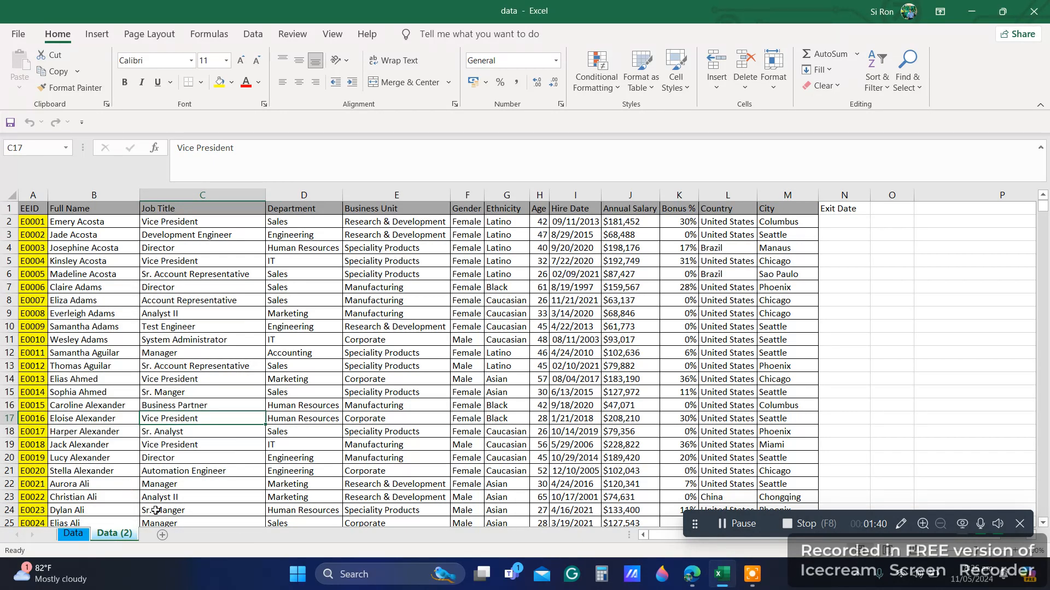
# Rename the new sheet copy as 2 and return to the Data sheet
pyautogui.rightClick(120, 538)
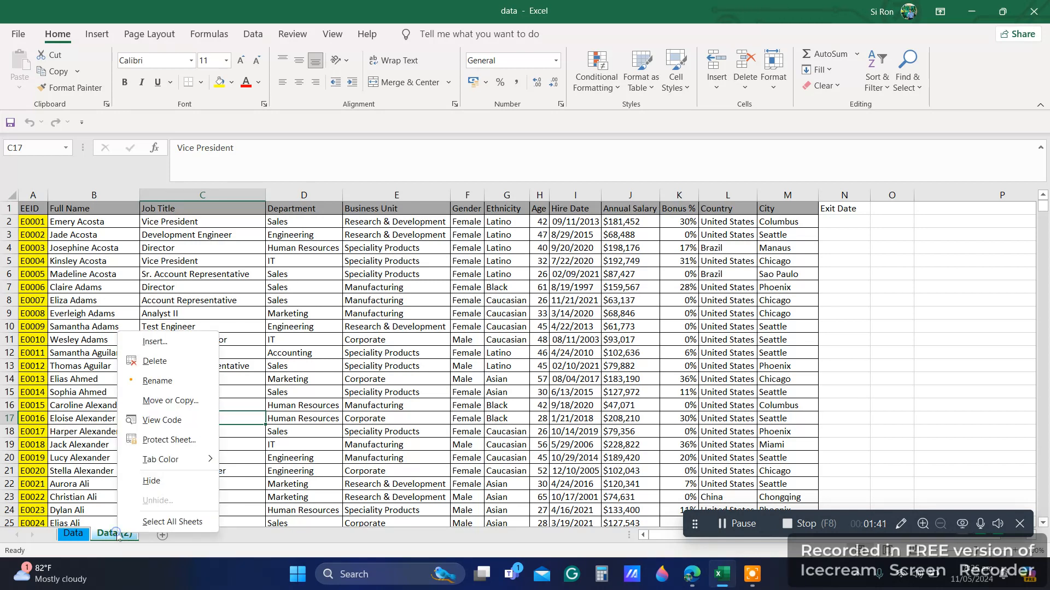
pyautogui.click(158, 382)
pyautogui.write('2')
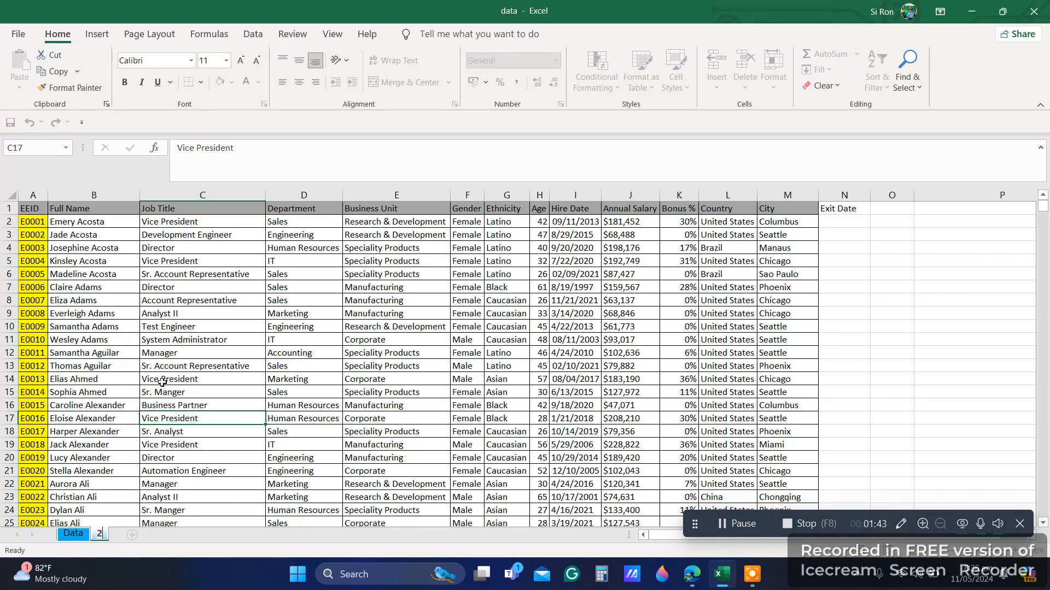
pyautogui.rightClick(77, 533)
pyautogui.click(235, 537)
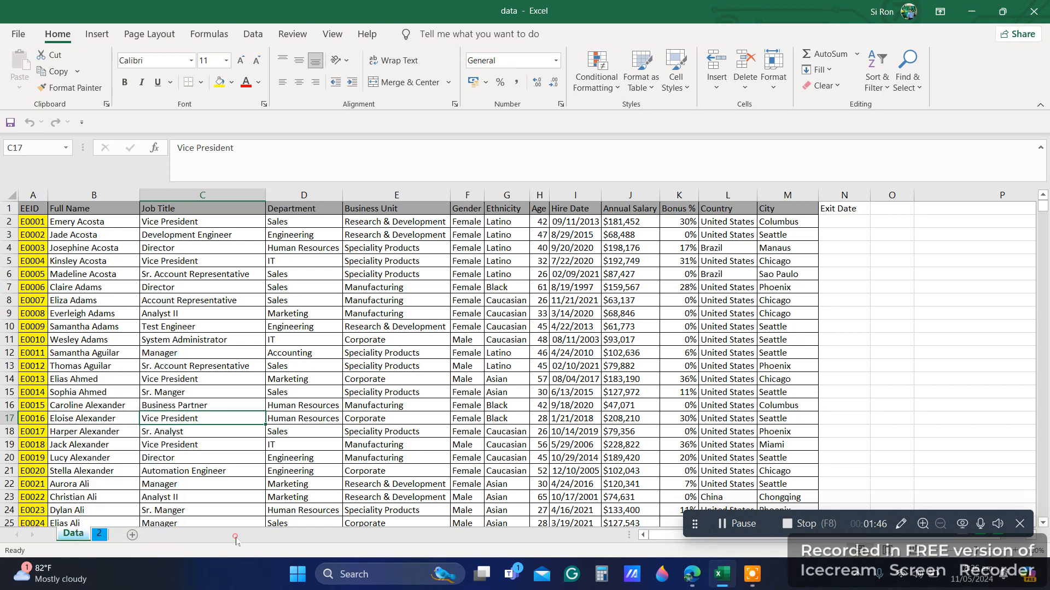
# Add a blank sheet after the Data sheet and switch between it and sheet 2 to compare them
pyautogui.click(135, 533)
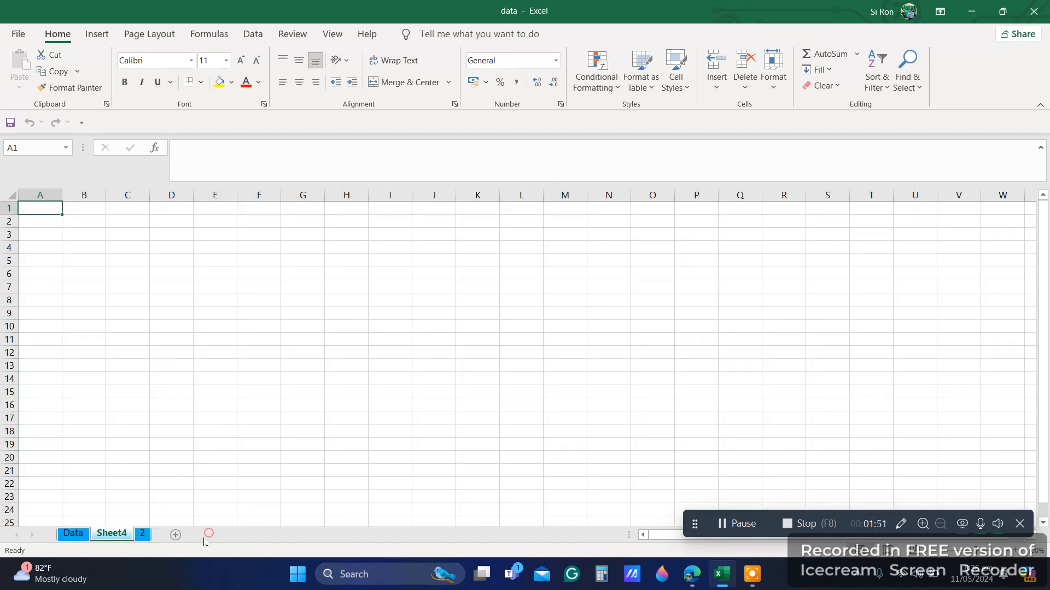
pyautogui.click(142, 534)
pyautogui.click(109, 534)
pyautogui.click(142, 534)
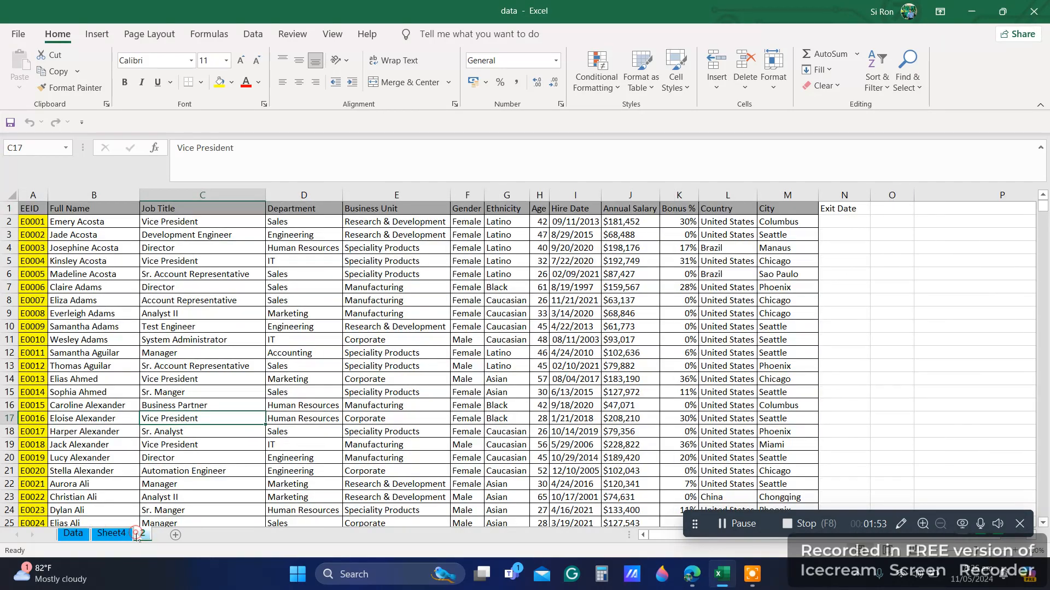
pyautogui.click(109, 534)
pyautogui.click(142, 534)
pyautogui.click(110, 534)
pyautogui.click(142, 534)
# Reorder the sheets so that Data sits between Sheet4 and sheet 2
pyautogui.click(142, 534)
pyautogui.moveTo(143, 539)
pyautogui.mouseDown()
pyautogui.moveTo(110, 534)
pyautogui.moveTo(126, 535)
pyautogui.moveTo(123, 517)
pyautogui.moveTo(96, 517)
pyautogui.moveTo(94, 536)
pyautogui.moveTo(134, 534)
pyautogui.moveTo(137, 544)
pyautogui.mouseUp()
pyautogui.click(129, 539)
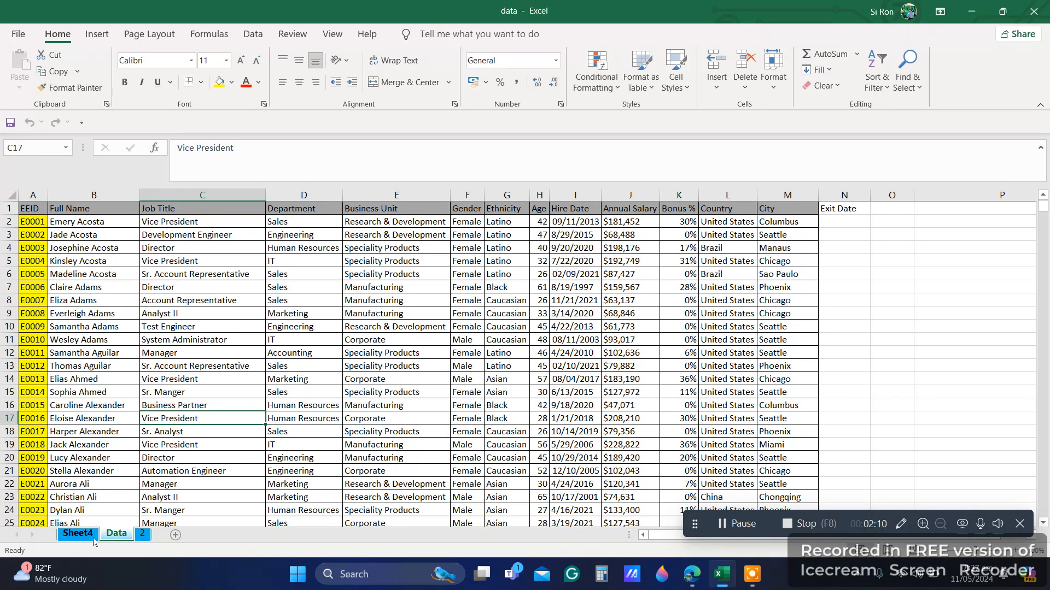
# Delete the blank Sheet4 from the workbook
pyautogui.click(77, 534)
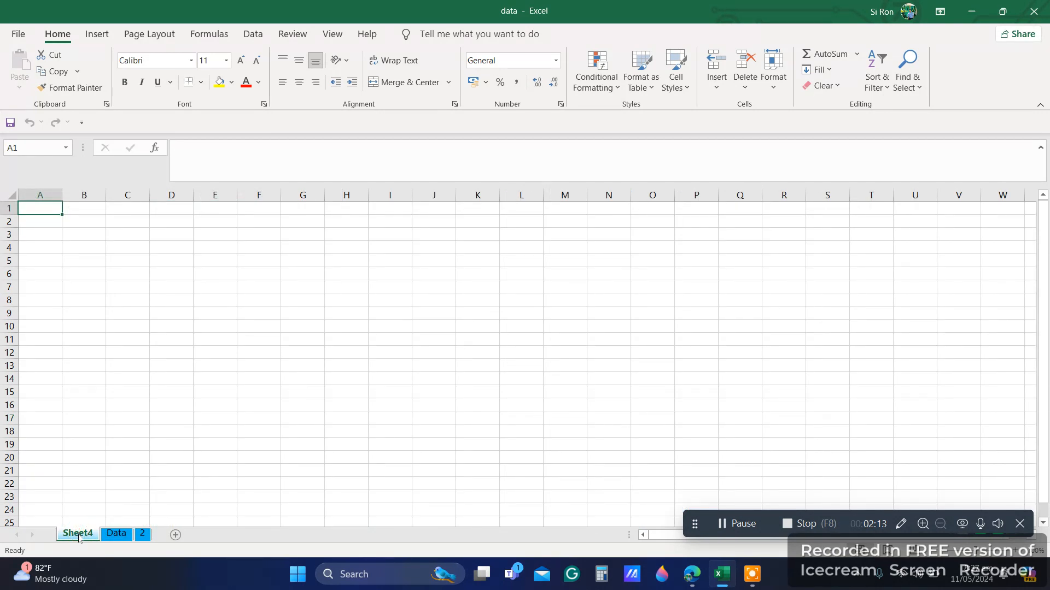
pyautogui.rightClick(77, 534)
pyautogui.click(127, 364)
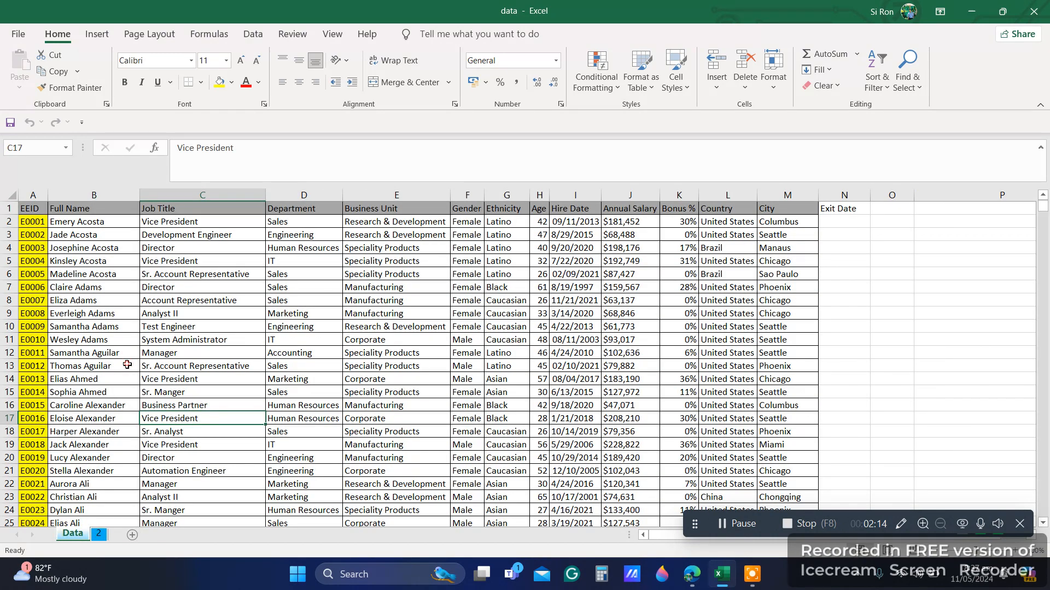
pyautogui.click(221, 441)
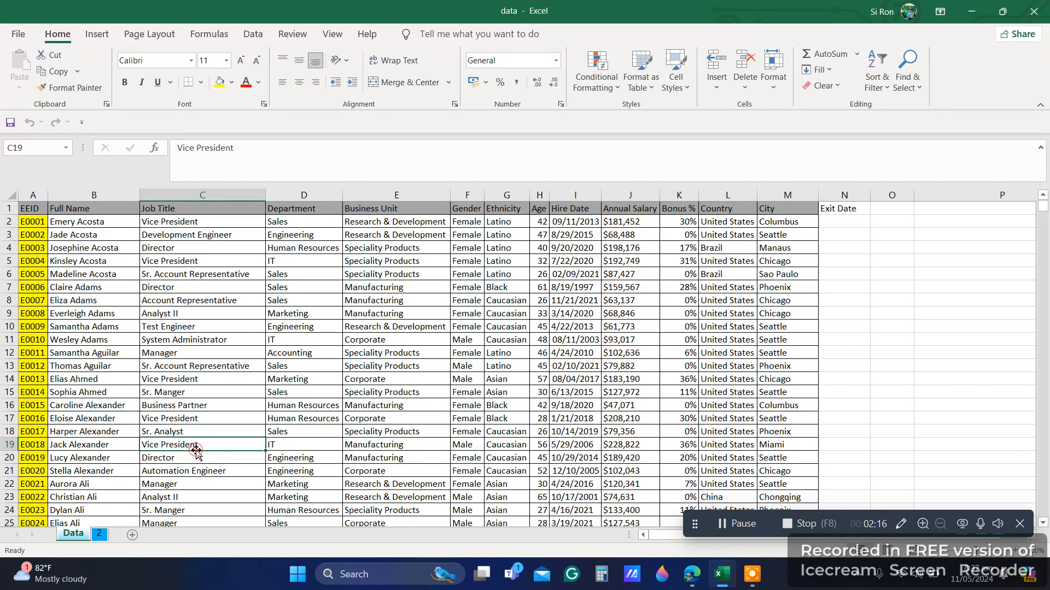
pyautogui.click(212, 432)
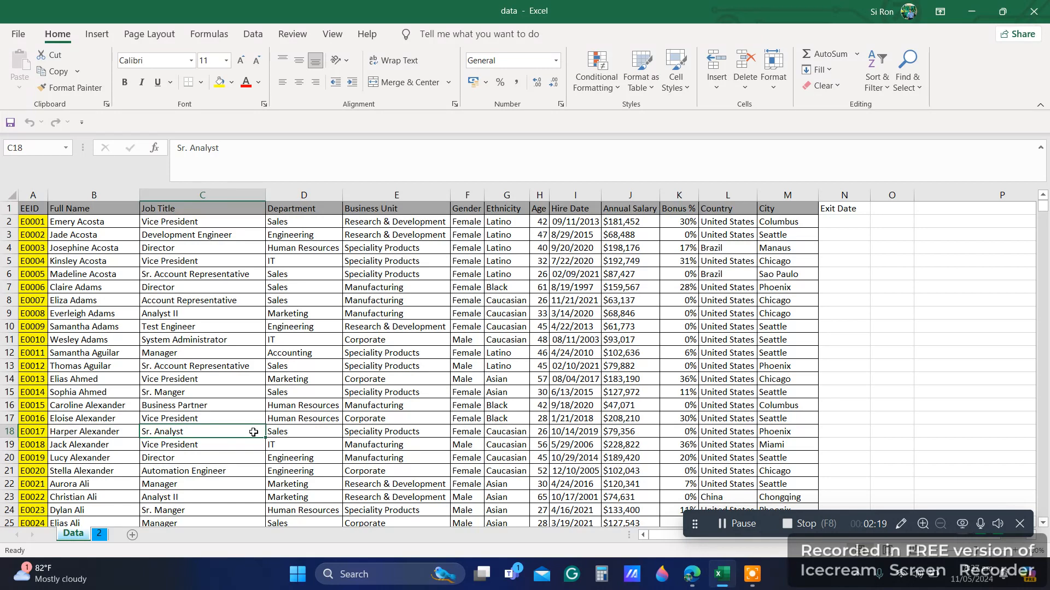
pyautogui.click(184, 378)
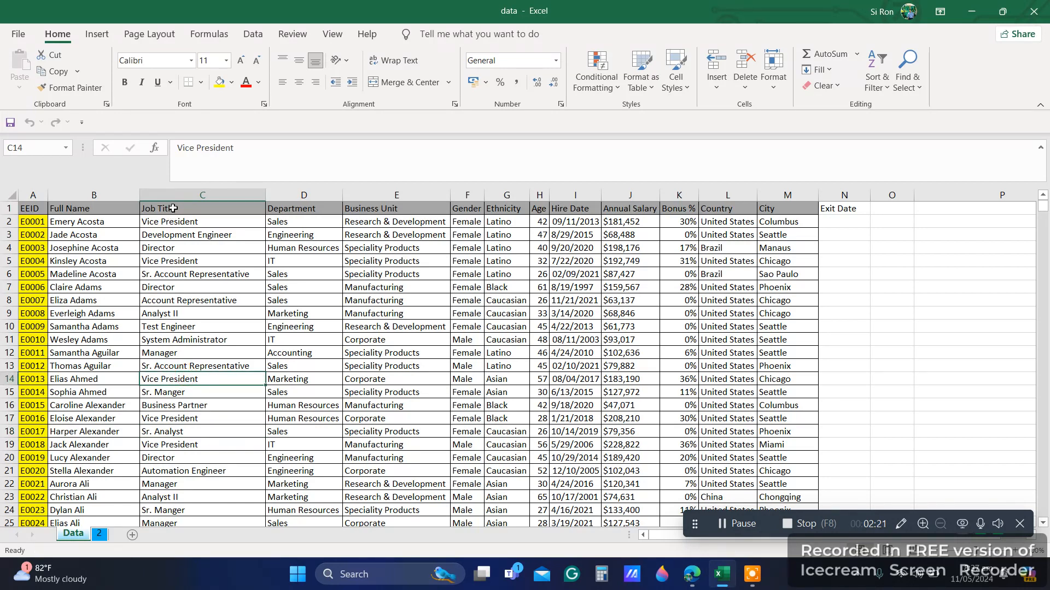
pyautogui.click(202, 196)
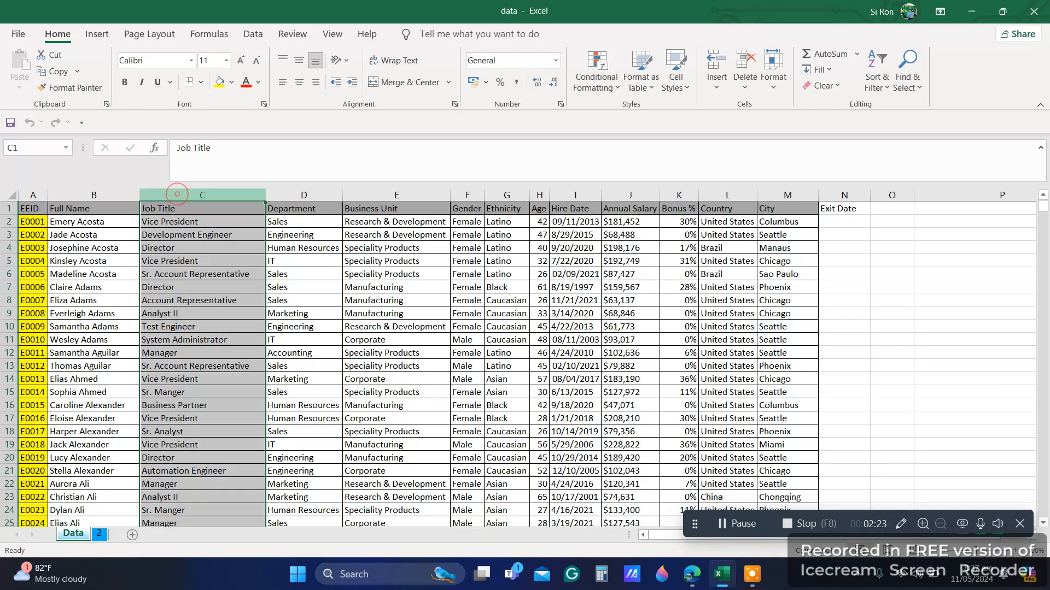
pyautogui.click(93, 196)
pyautogui.click(165, 195)
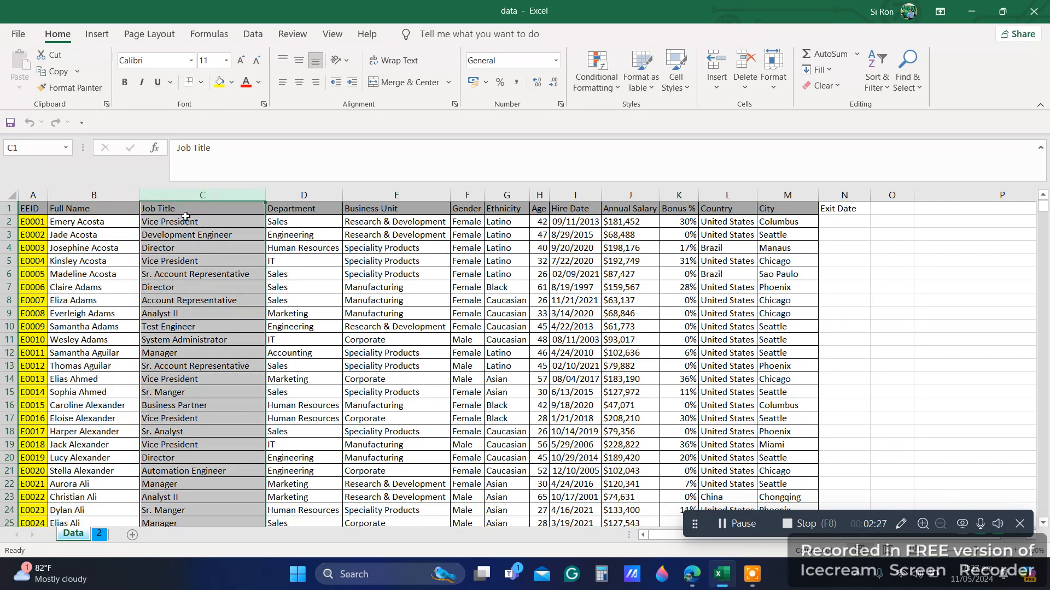
pyautogui.click(179, 197)
pyautogui.rightClick(178, 198)
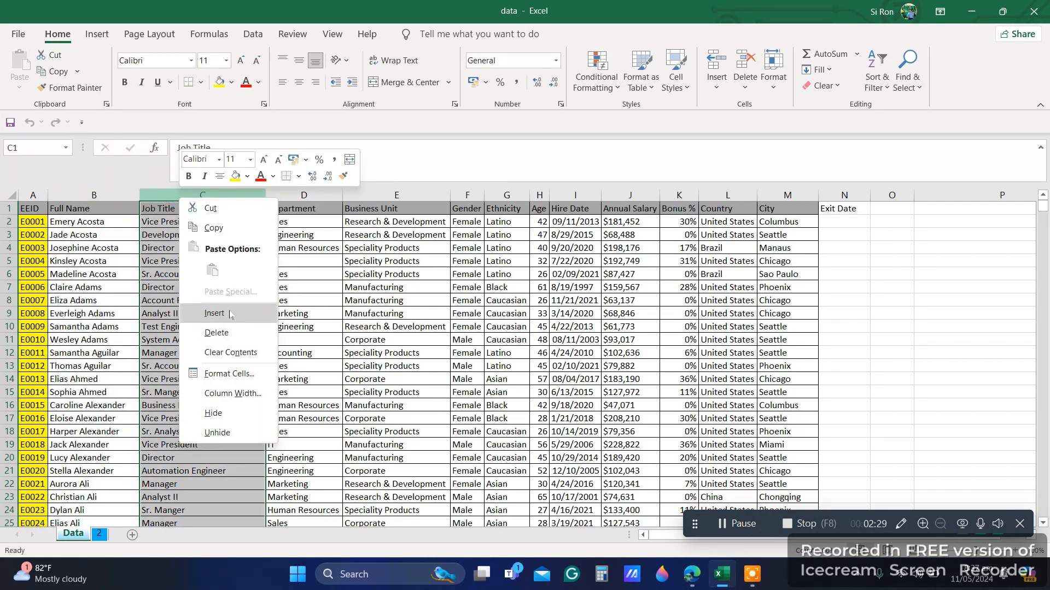
pyautogui.click(94, 314)
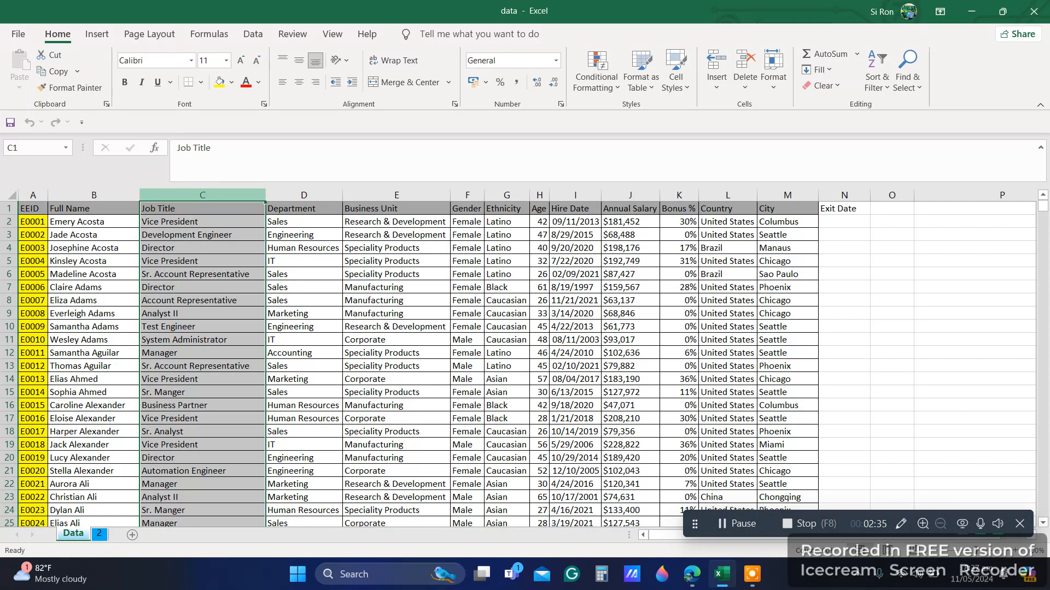
# Insert a blank column between the Full Name and Job Title columns
pyautogui.rightClick(204, 195)
pyautogui.click(241, 313)
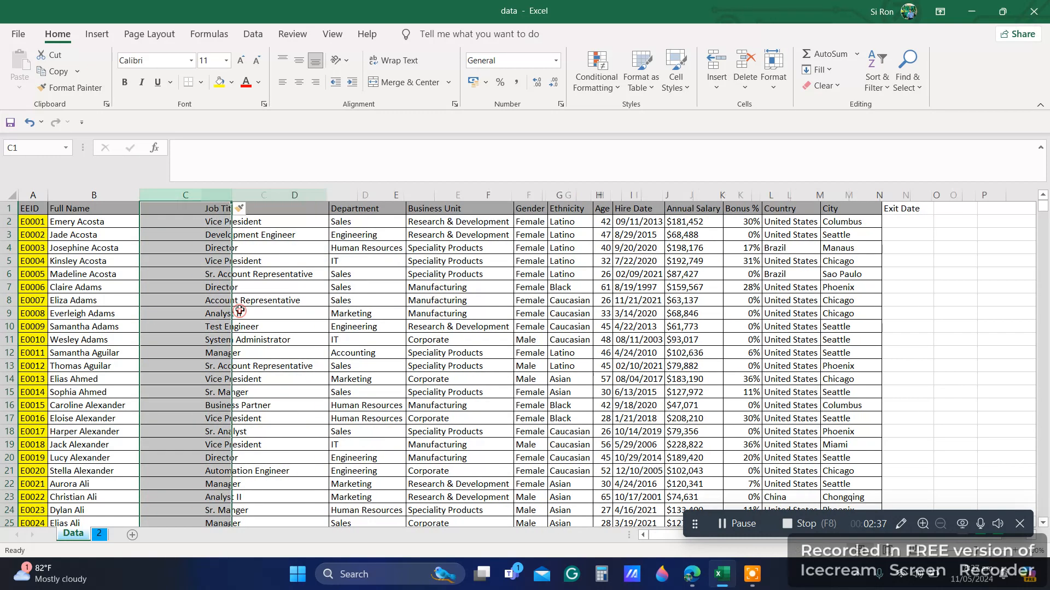
pyautogui.click(177, 221)
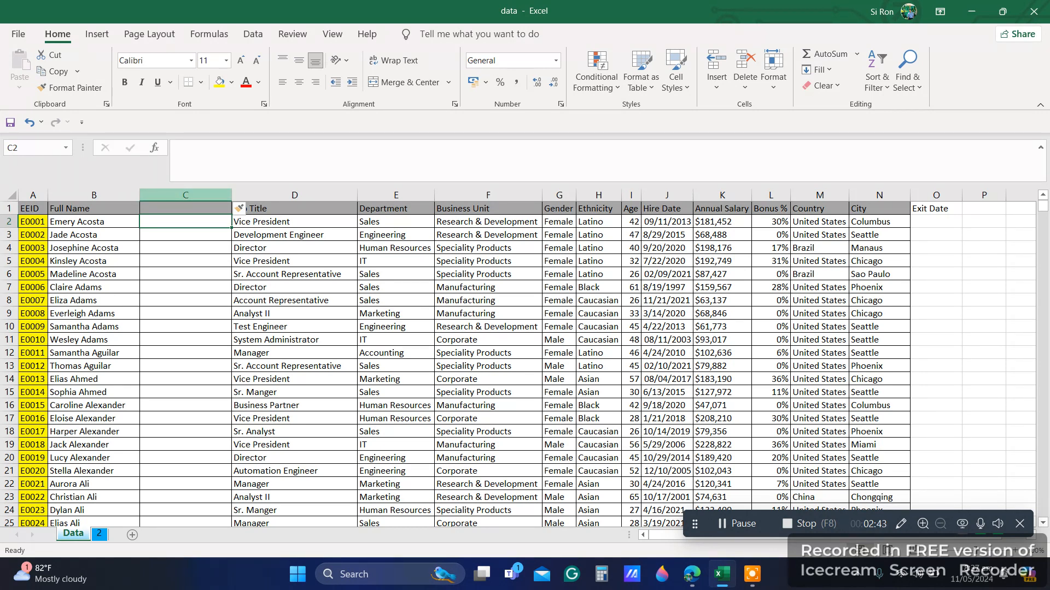
pyautogui.click(186, 195)
pyautogui.click(187, 274)
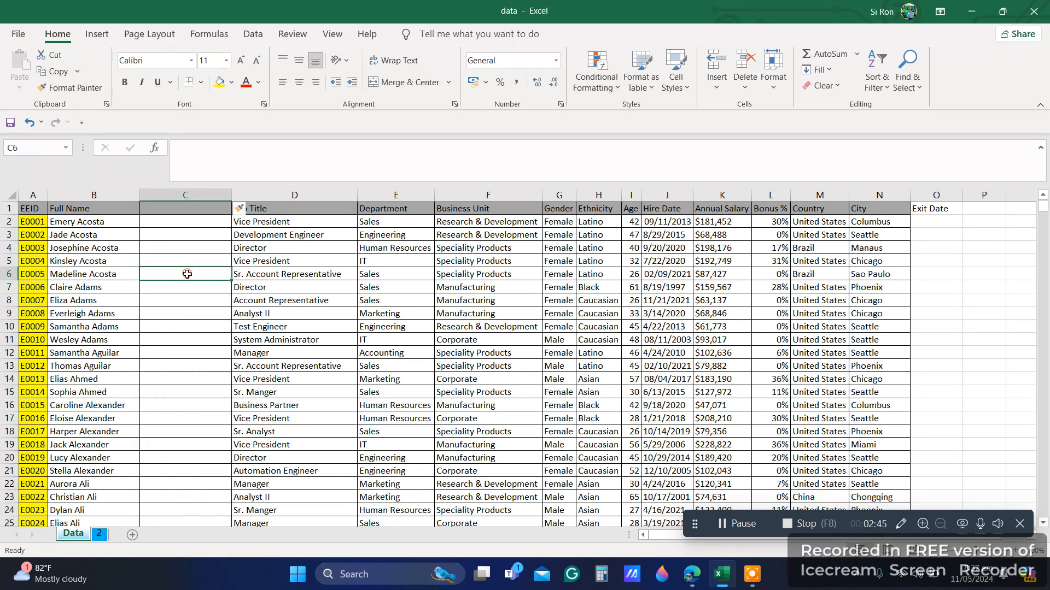
pyautogui.click(173, 211)
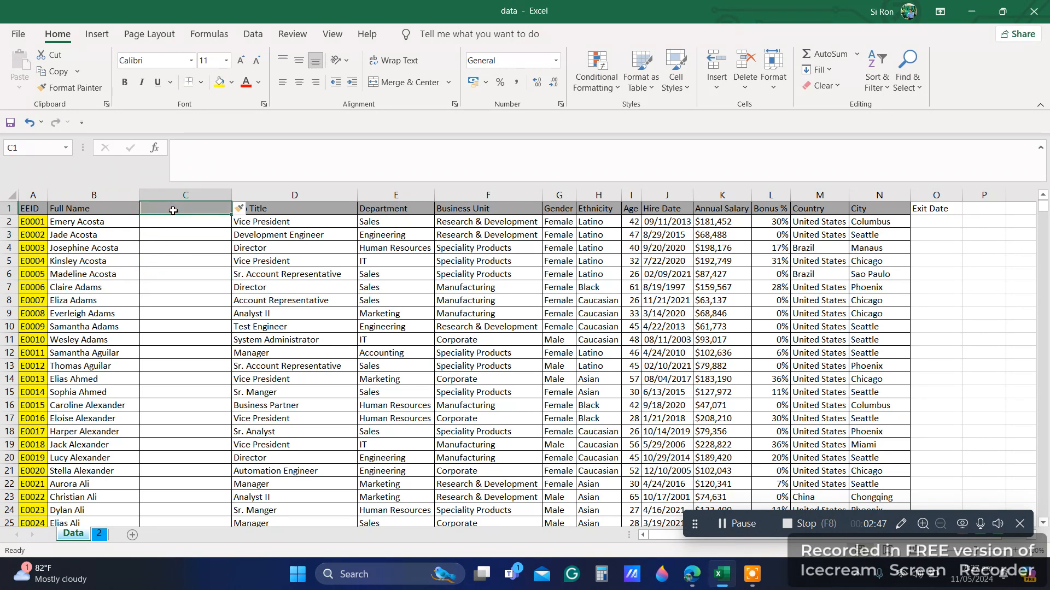
pyautogui.click(184, 261)
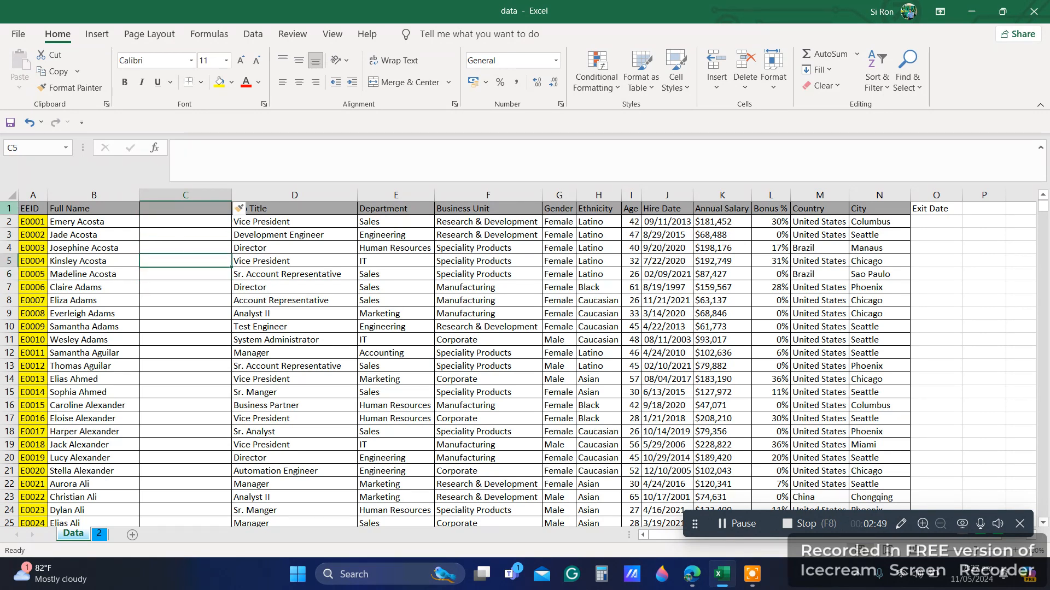
# Insert two blank rows directly below the header row, above the first employee record
pyautogui.rightClick(9, 221)
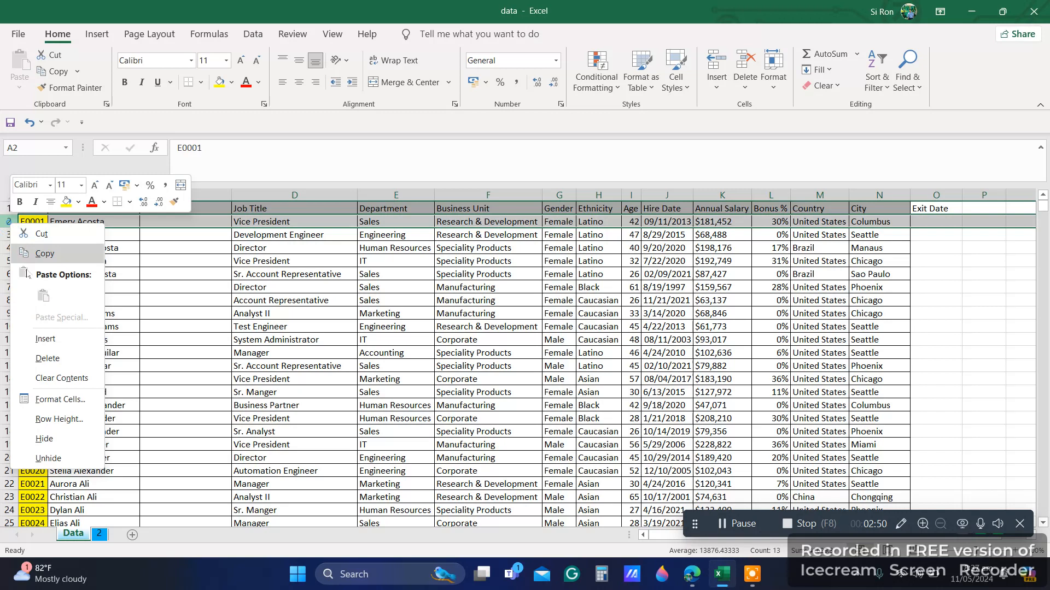
pyautogui.click(42, 341)
pyautogui.click(166, 359)
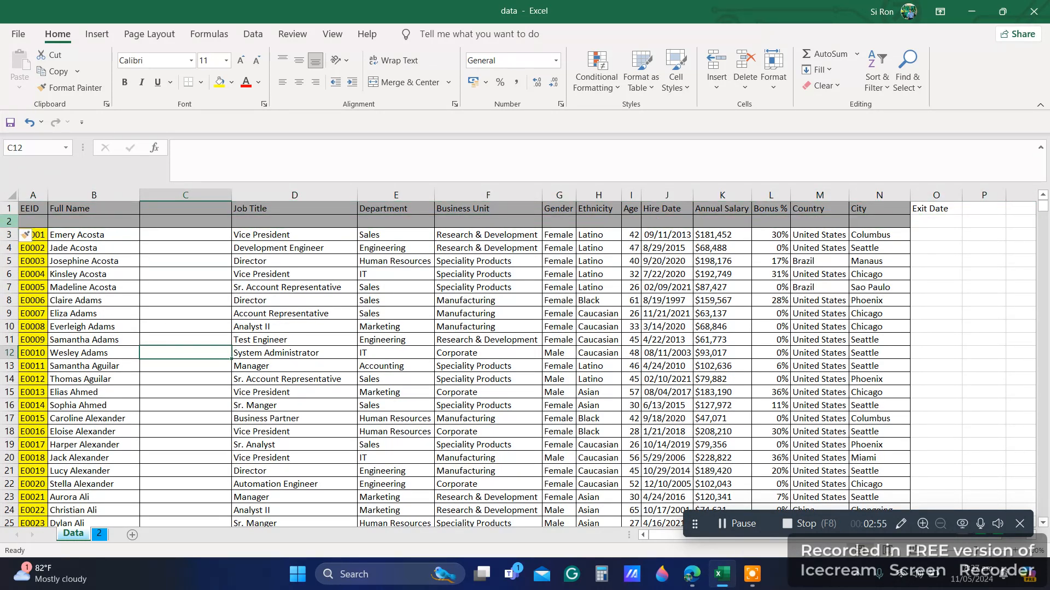
pyautogui.click(9, 221)
pyautogui.rightClick(8, 221)
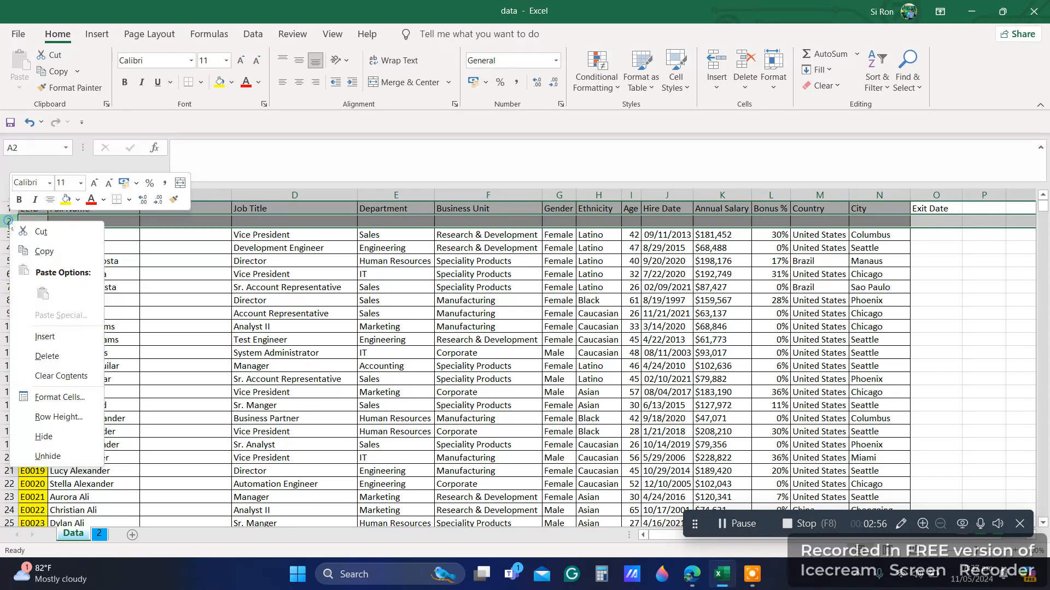
pyautogui.click(38, 336)
pyautogui.click(177, 312)
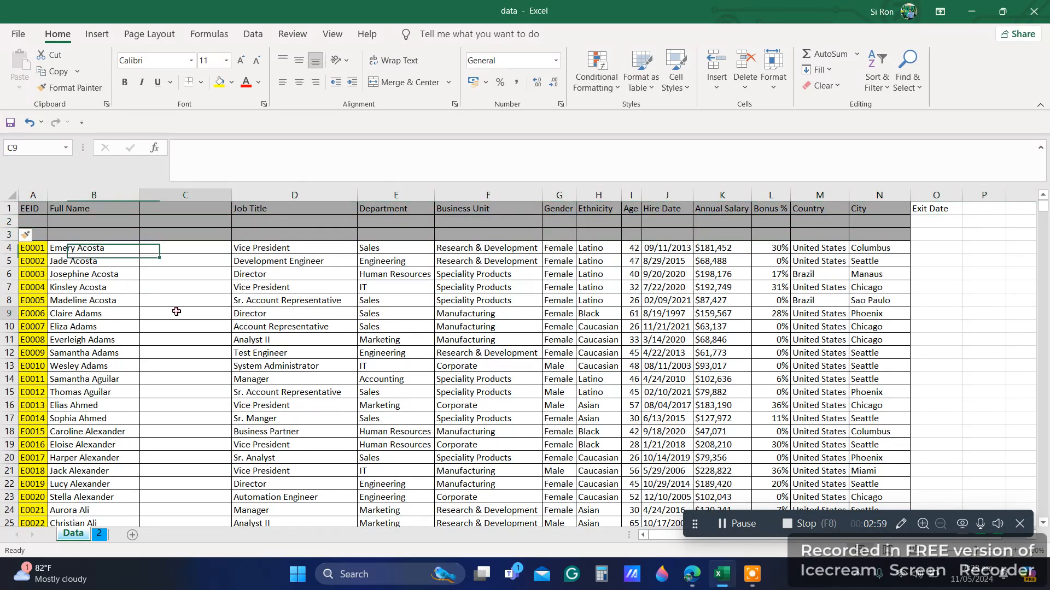
pyautogui.click(300, 275)
pyautogui.click(186, 340)
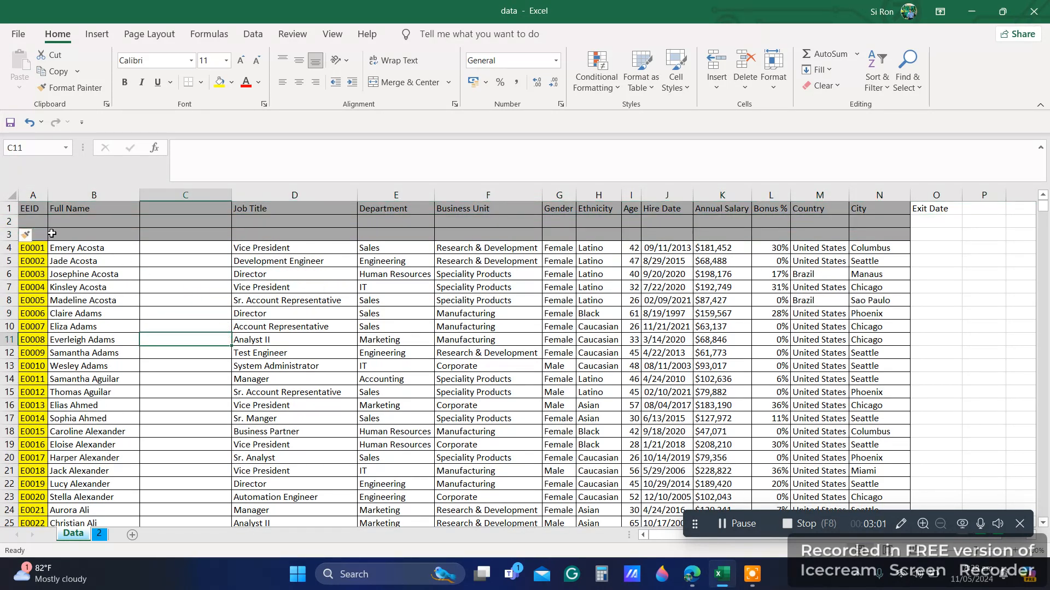
pyautogui.moveTo(36, 234); pyautogui.dragTo(881, 234)
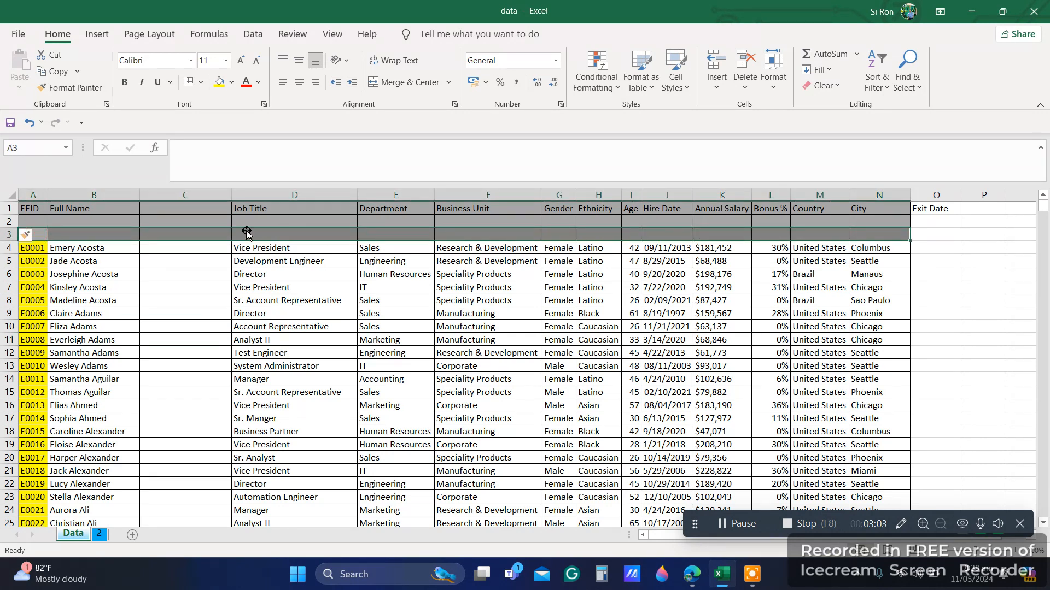
pyautogui.click(49, 235)
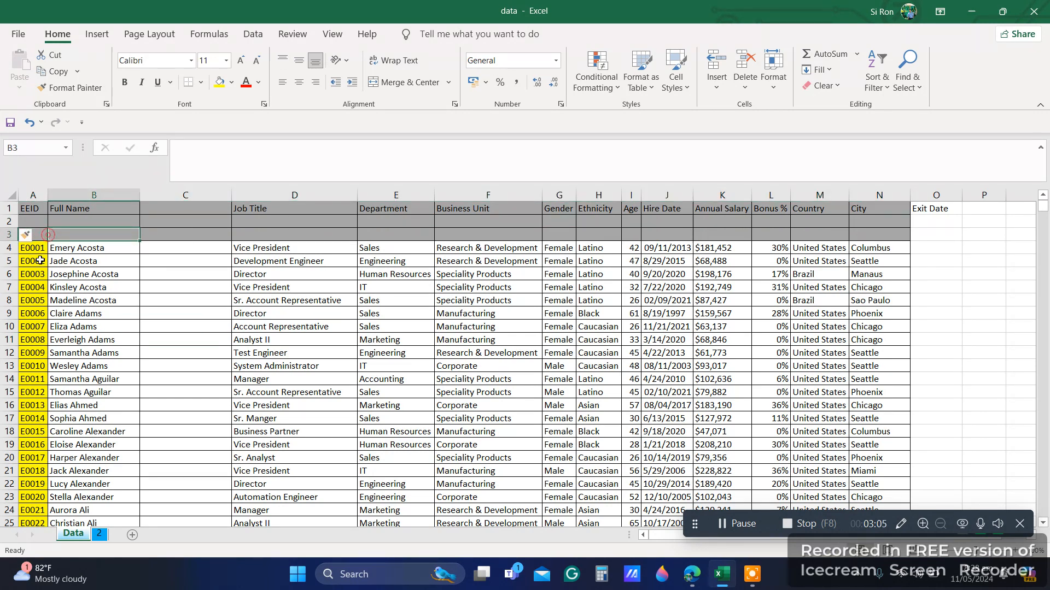
# Insert a blank row between the first and second employee records
pyautogui.rightClick(9, 262)
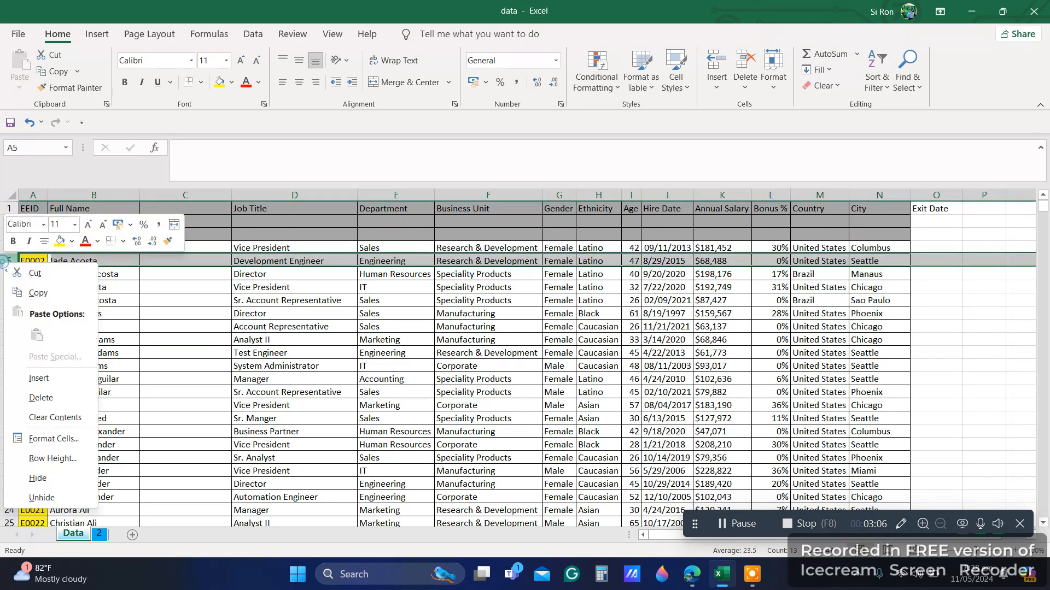
pyautogui.click(41, 378)
pyautogui.moveTo(34, 262); pyautogui.dragTo(929, 261)
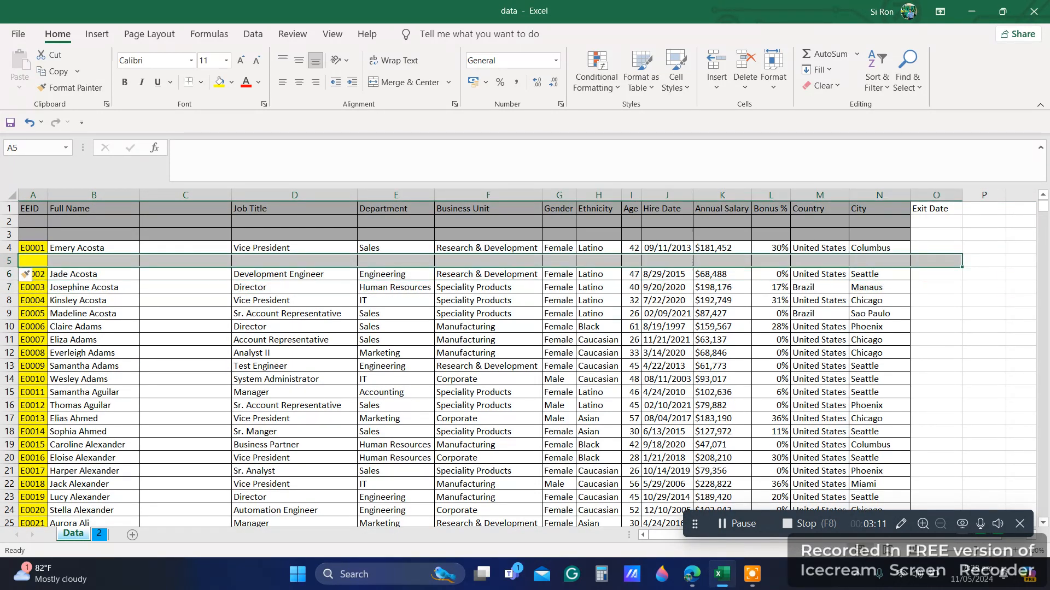
# Delete the blank row between the first two employee records and the two blank rows below the header
pyautogui.rightClick(9, 261)
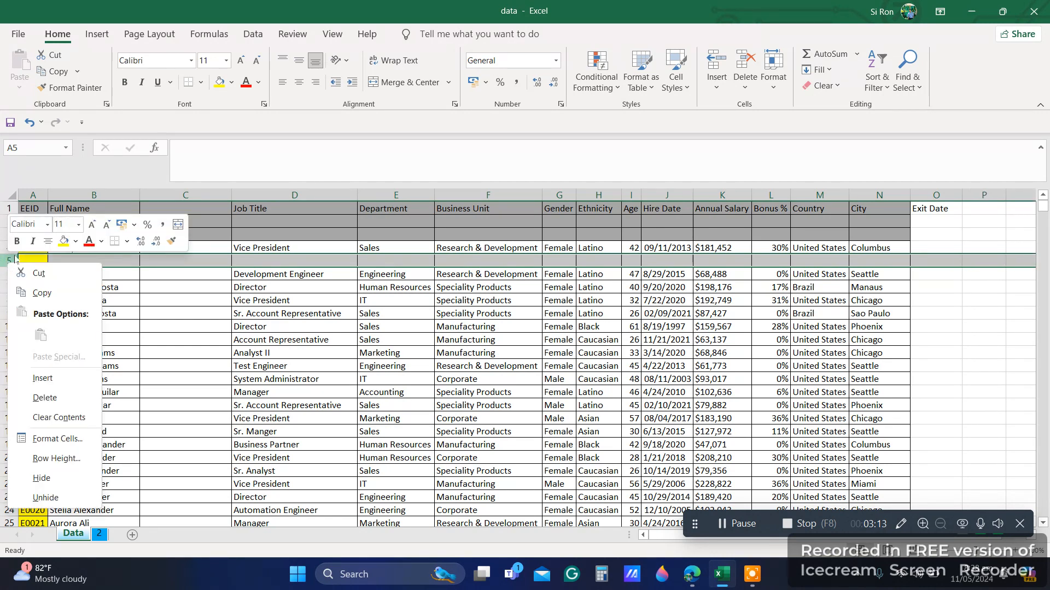
pyautogui.press('Escape')
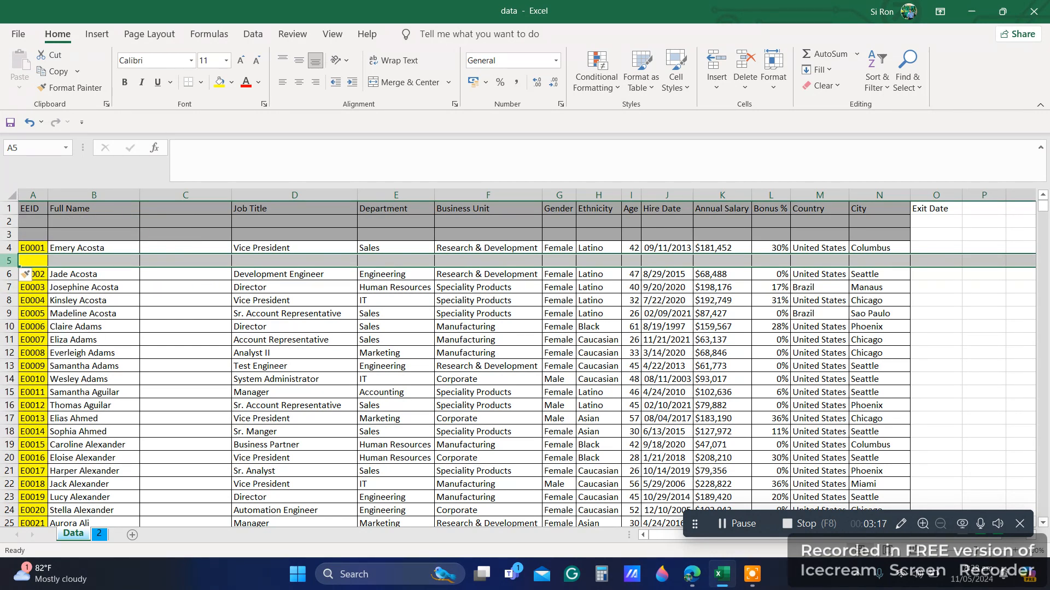
pyautogui.rightClick(9, 261)
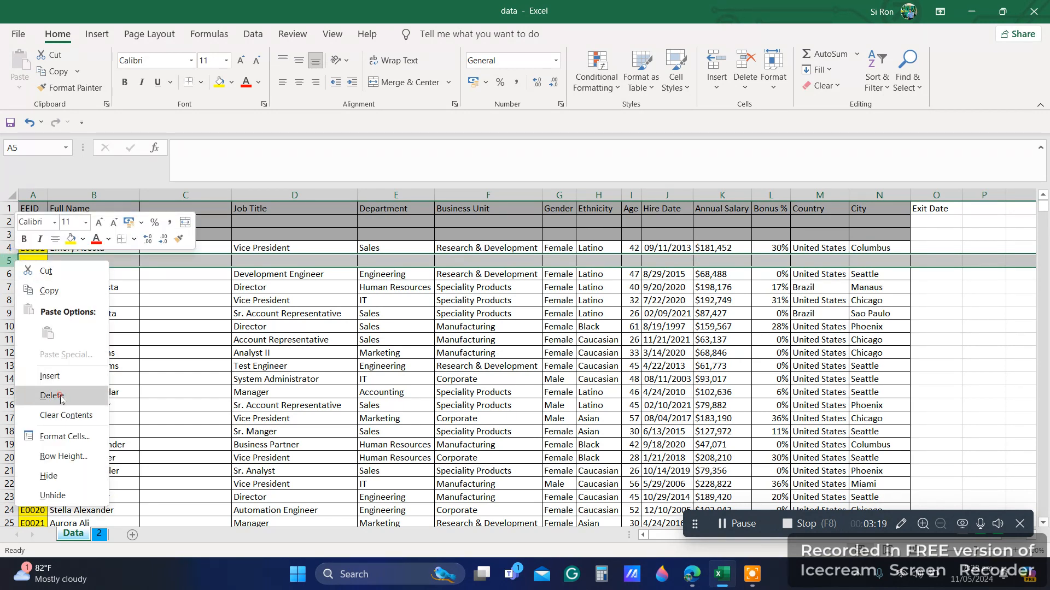
pyautogui.click(33, 404)
pyautogui.moveTo(9, 221); pyautogui.dragTo(9, 233)
pyautogui.rightClick(9, 232)
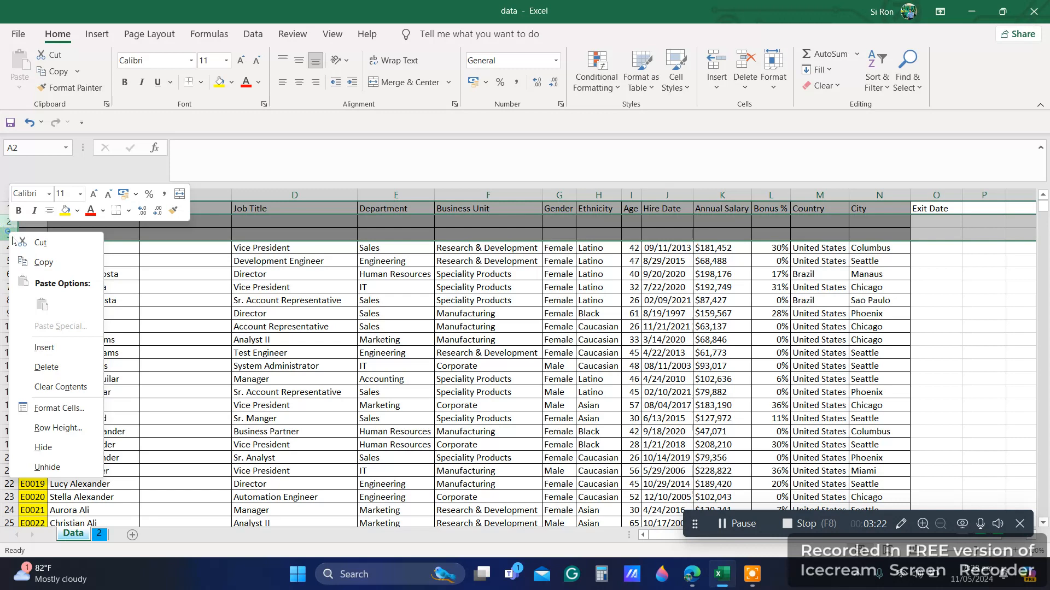
pyautogui.click(42, 363)
pyautogui.click(117, 378)
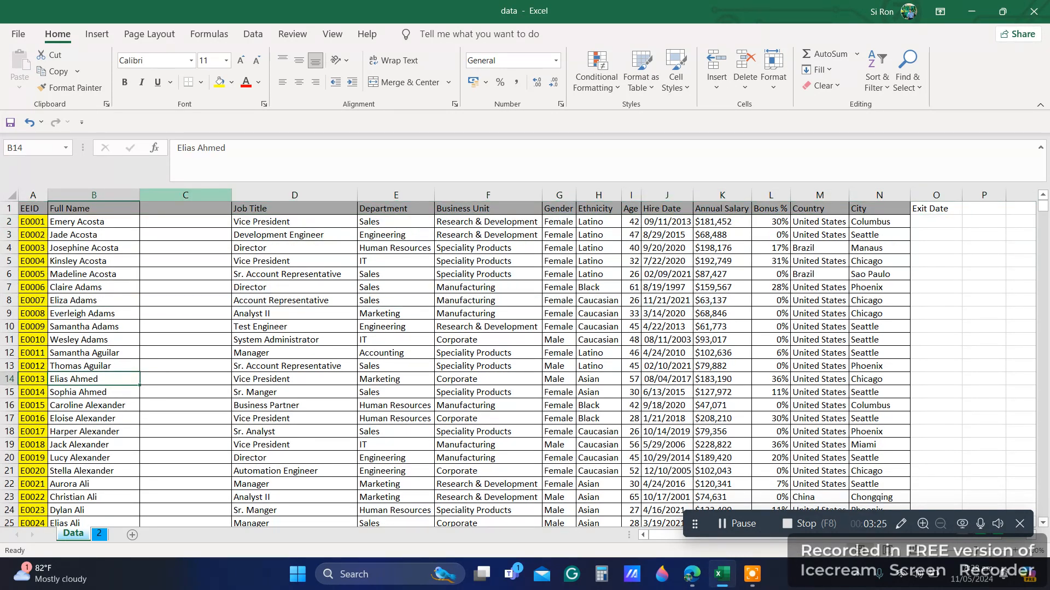
# Insert another blank column beside the empty one between Full Name and Job Title
pyautogui.rightClick(174, 195)
pyautogui.click(219, 311)
pyautogui.click(281, 286)
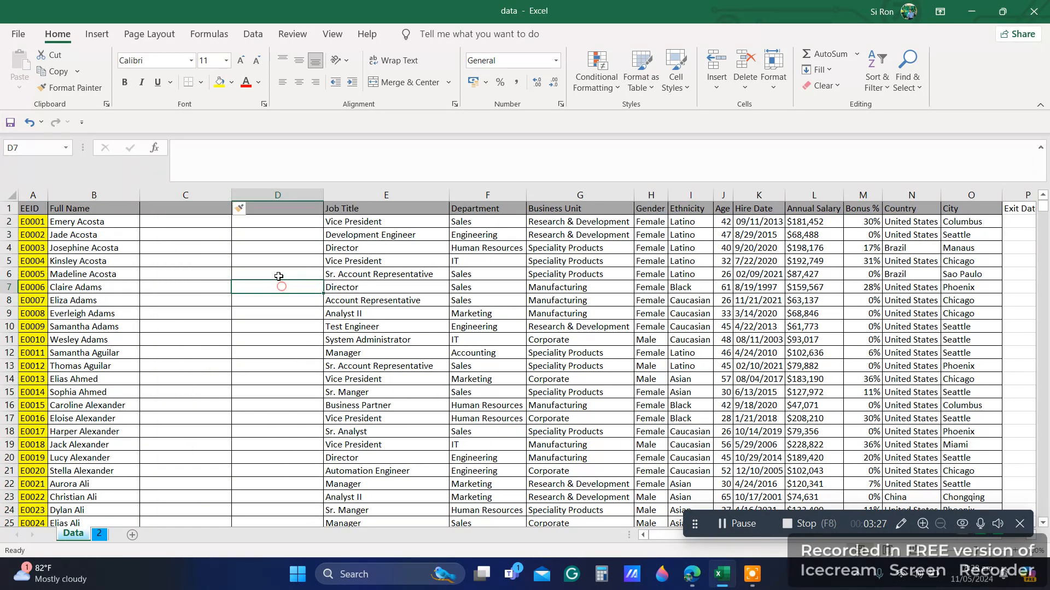
# Delete both blank columns, C and D, between Full Name and Job Title
pyautogui.moveTo(199, 195); pyautogui.dragTo(285, 196)
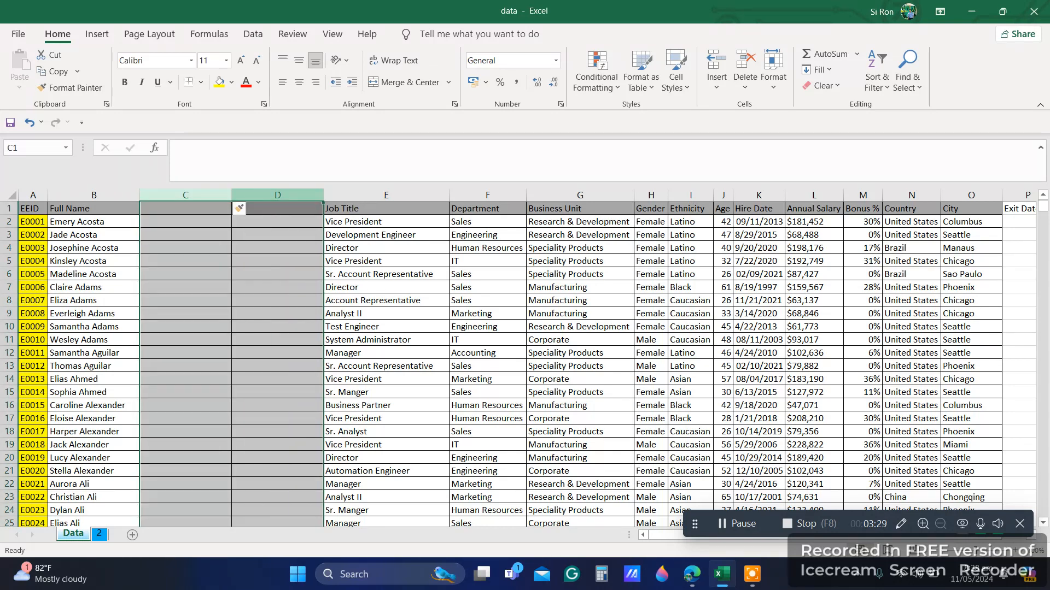
pyautogui.rightClick(278, 197)
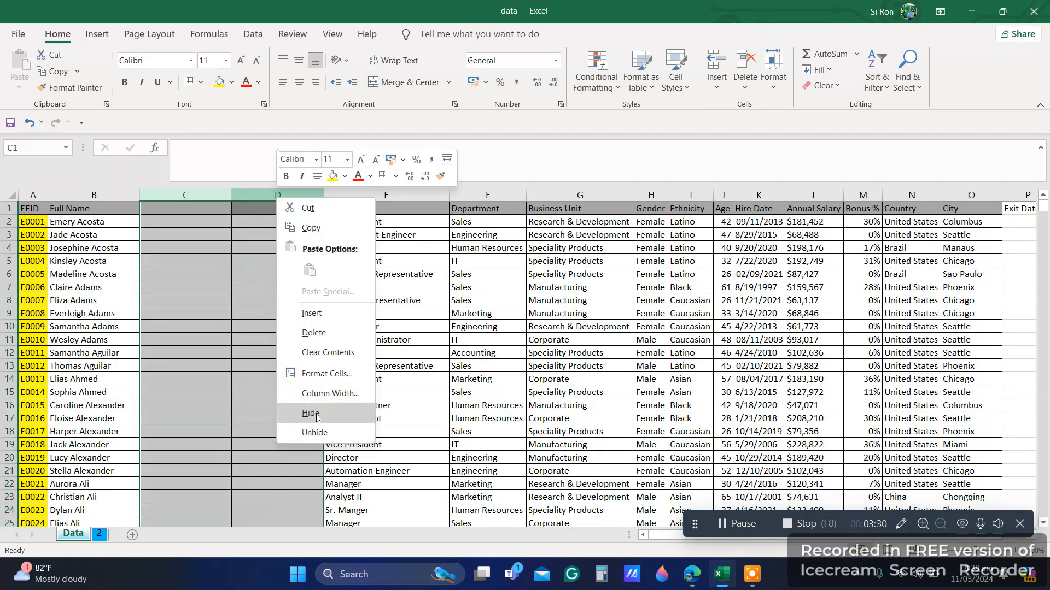
pyautogui.click(314, 333)
pyautogui.click(208, 340)
pyautogui.click(275, 334)
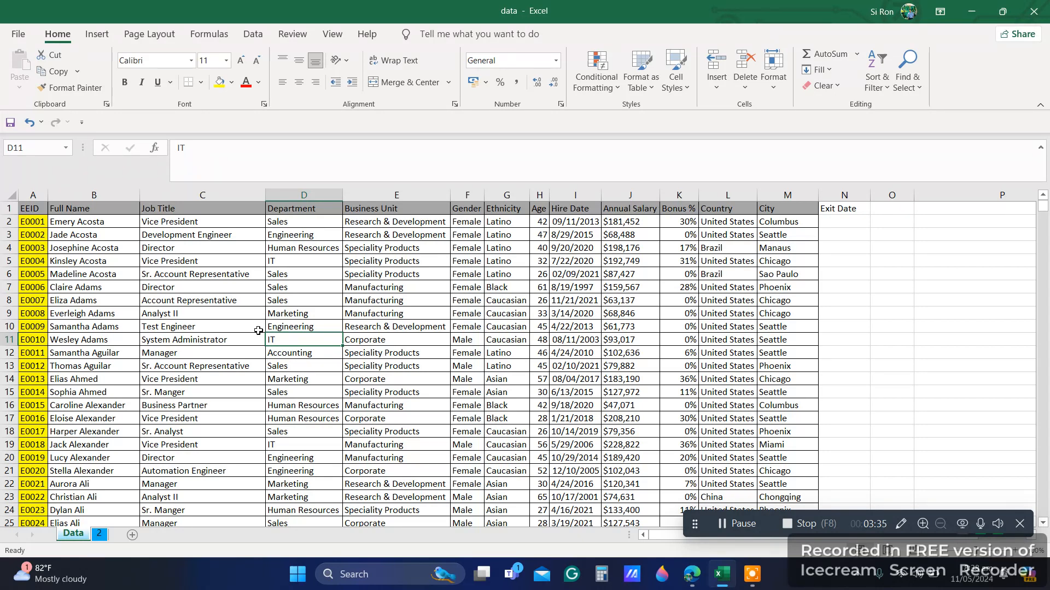
pyautogui.click(319, 306)
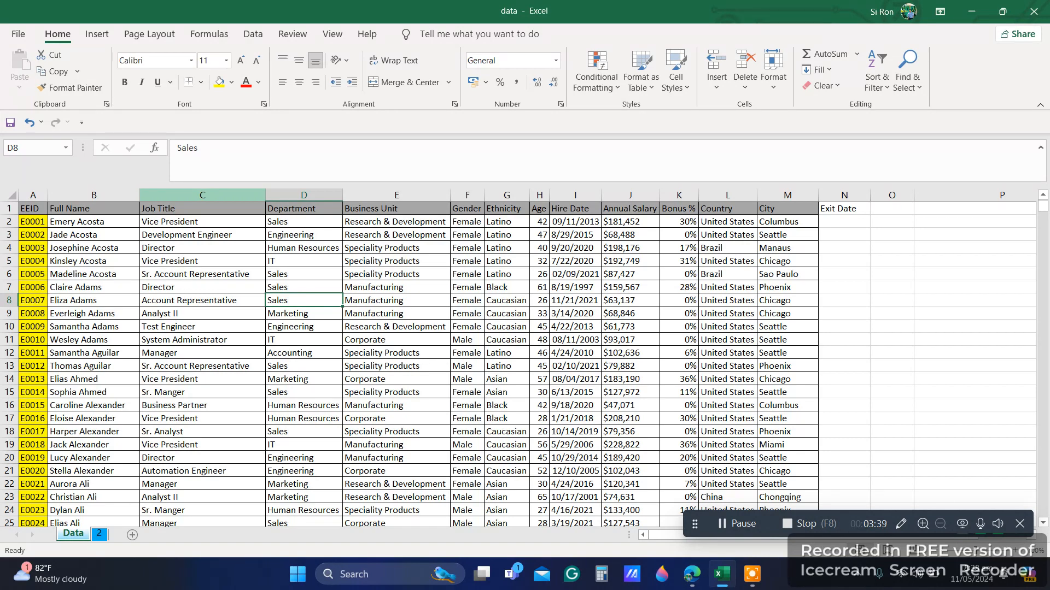
# Hide the Job Title column
pyautogui.click(250, 340)
pyautogui.click(206, 194)
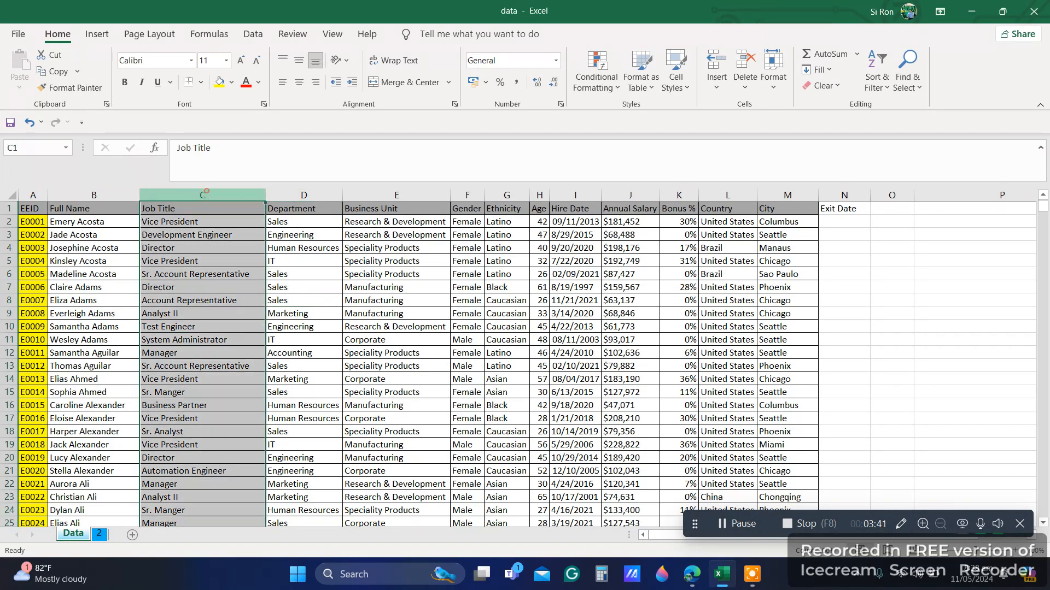
pyautogui.rightClick(214, 195)
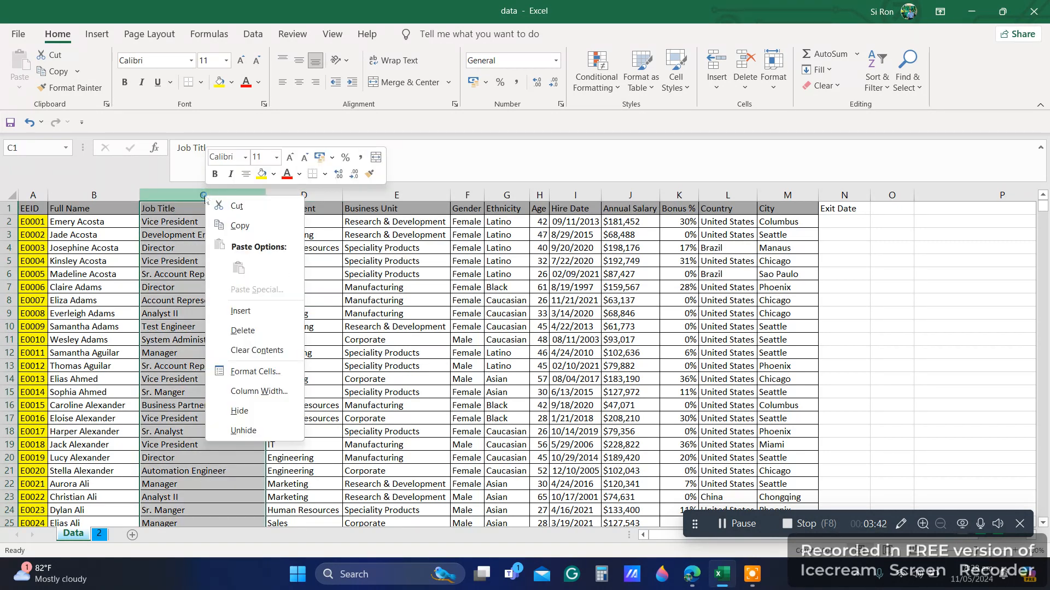
pyautogui.click(246, 409)
pyautogui.click(234, 379)
# Hide the columns from Department through Bonus %
pyautogui.moveTo(176, 195); pyautogui.dragTo(552, 207)
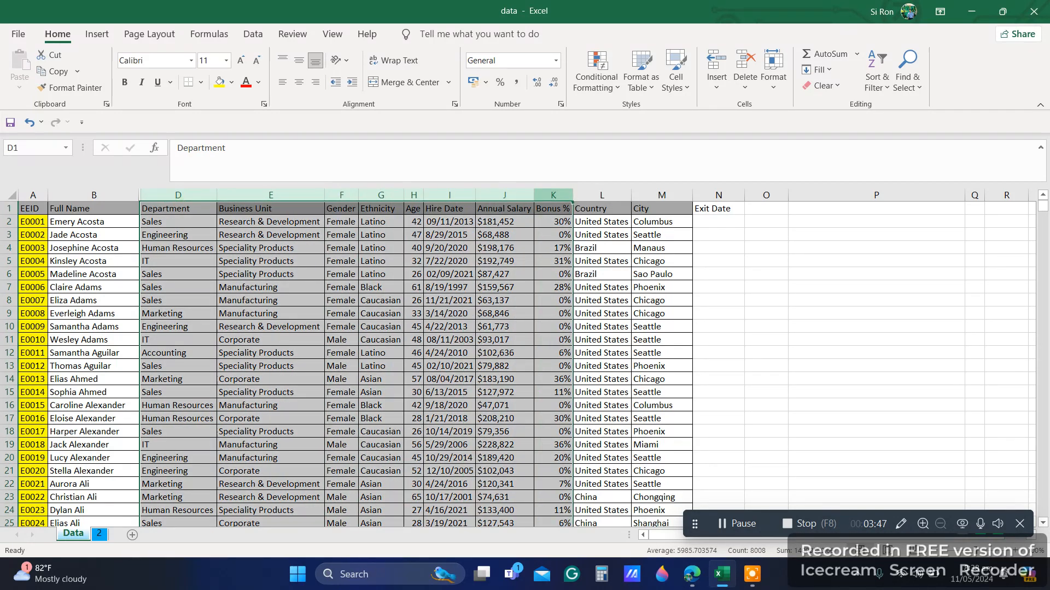
pyautogui.click(210, 249)
pyautogui.moveTo(177, 196); pyautogui.dragTo(552, 195)
pyautogui.rightClick(549, 197)
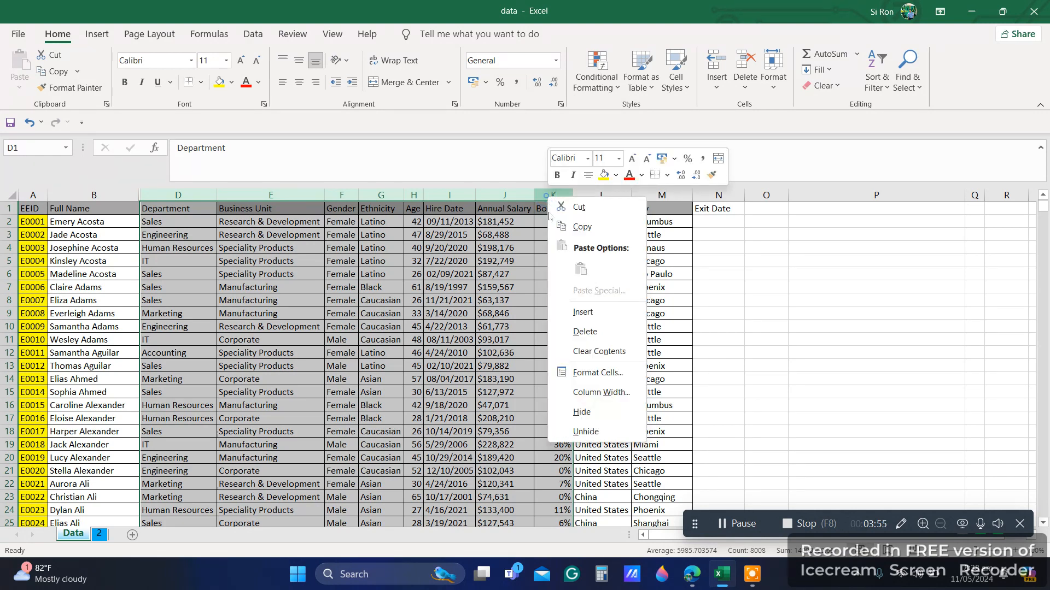
pyautogui.click(581, 416)
pyautogui.click(170, 327)
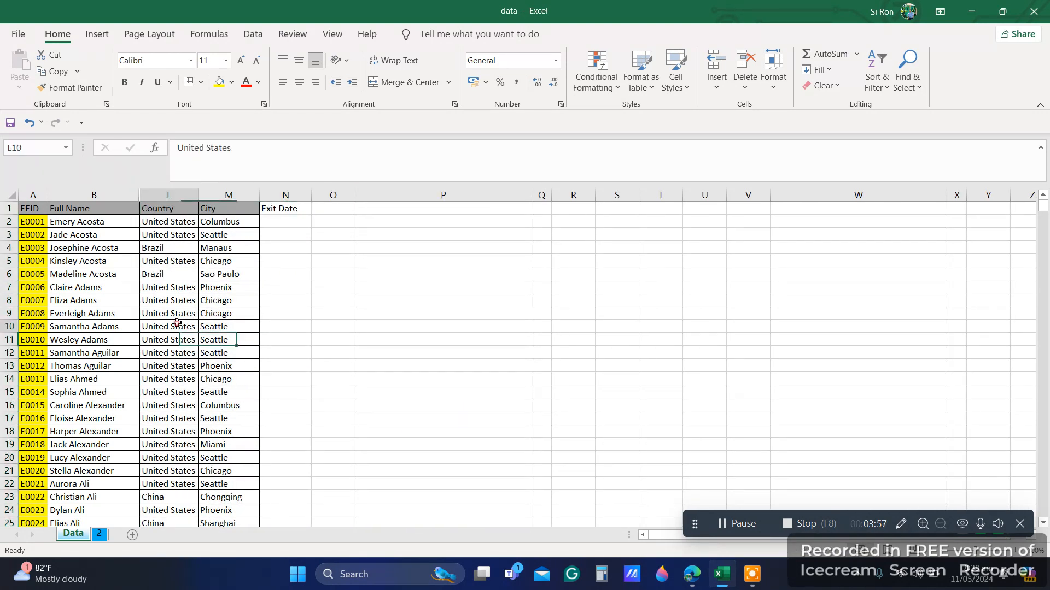
pyautogui.click(88, 286)
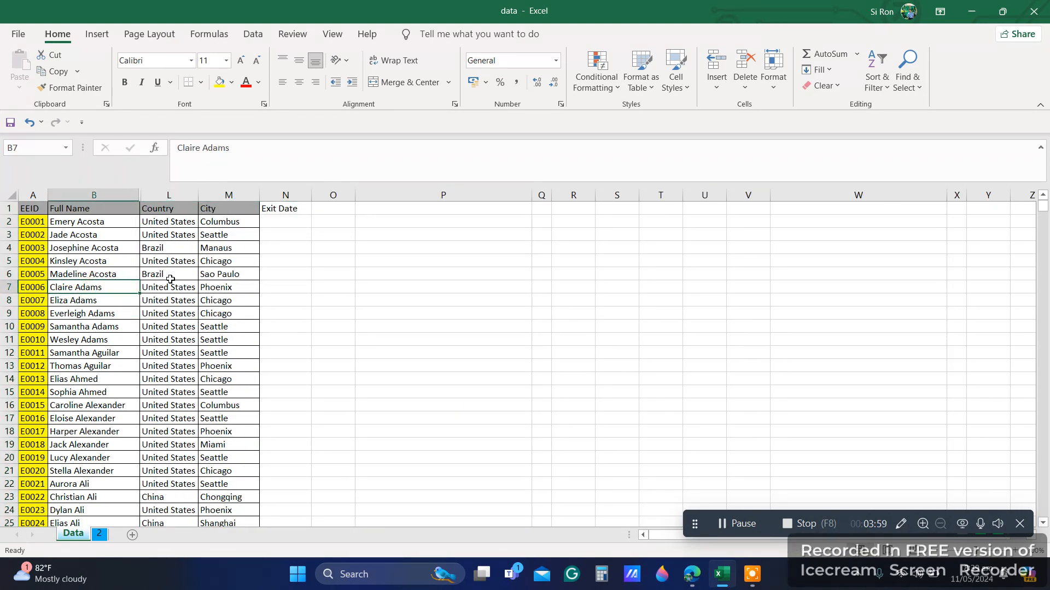
pyautogui.click(193, 295)
pyautogui.click(120, 298)
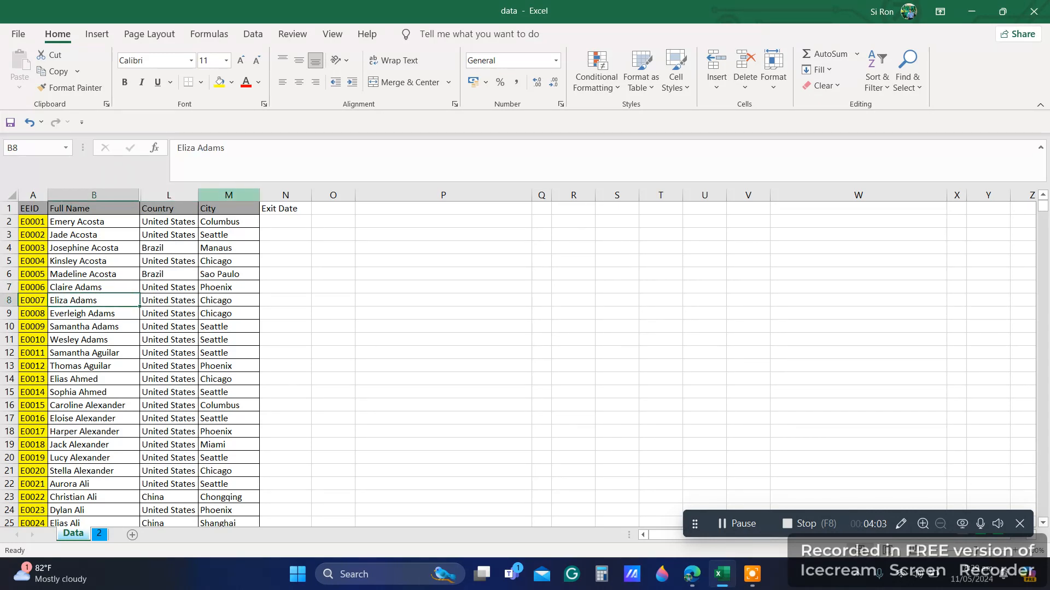
# Unhide all the hidden columns between Full Name and City
pyautogui.moveTo(235, 195); pyautogui.dragTo(55, 193)
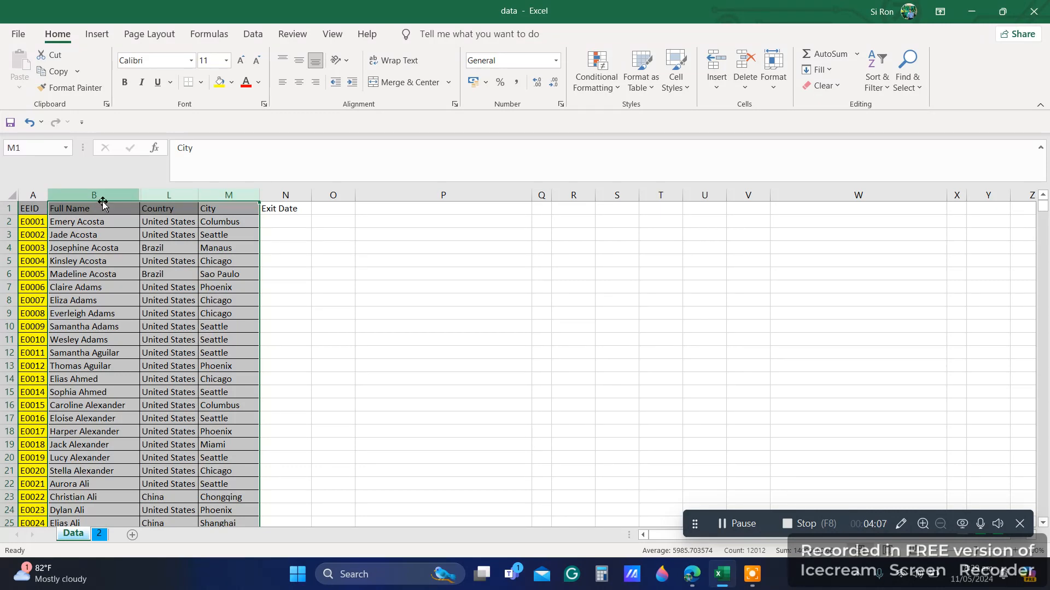
pyautogui.click(110, 274)
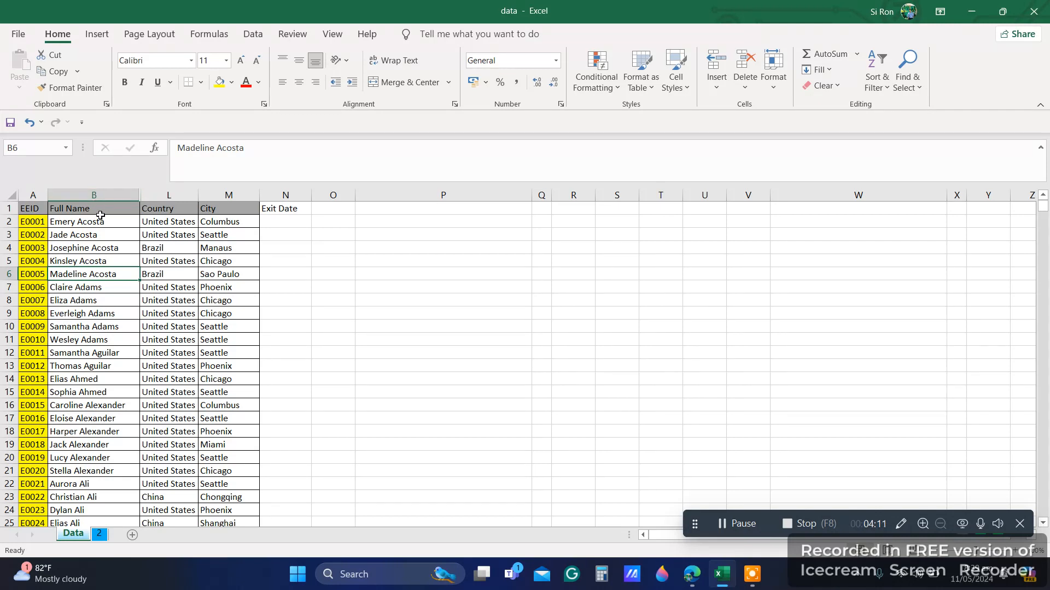
pyautogui.moveTo(94, 195); pyautogui.dragTo(224, 194)
pyautogui.rightClick(225, 195)
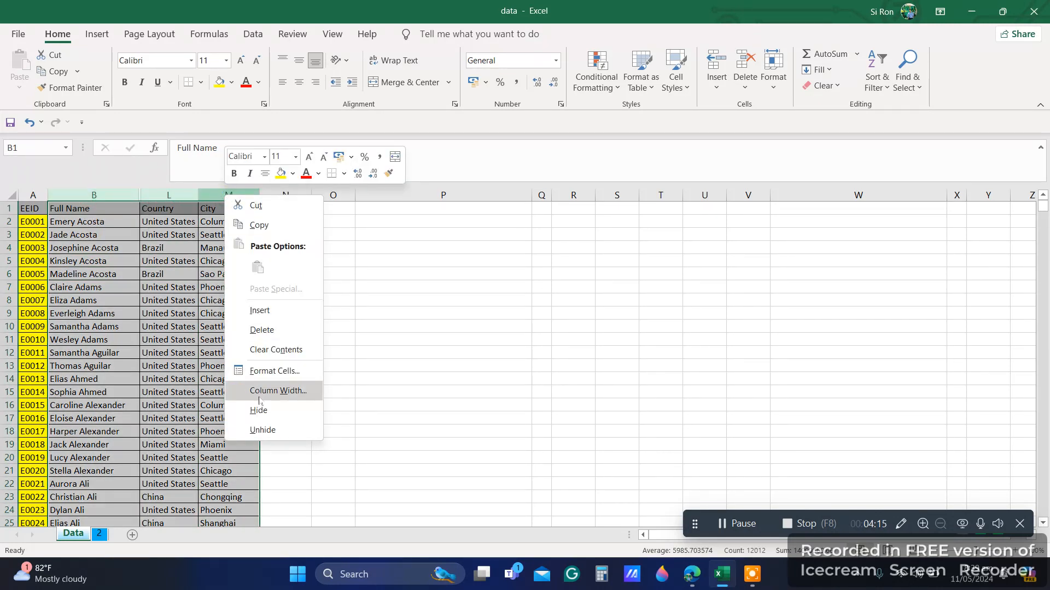
pyautogui.click(263, 429)
pyautogui.click(127, 414)
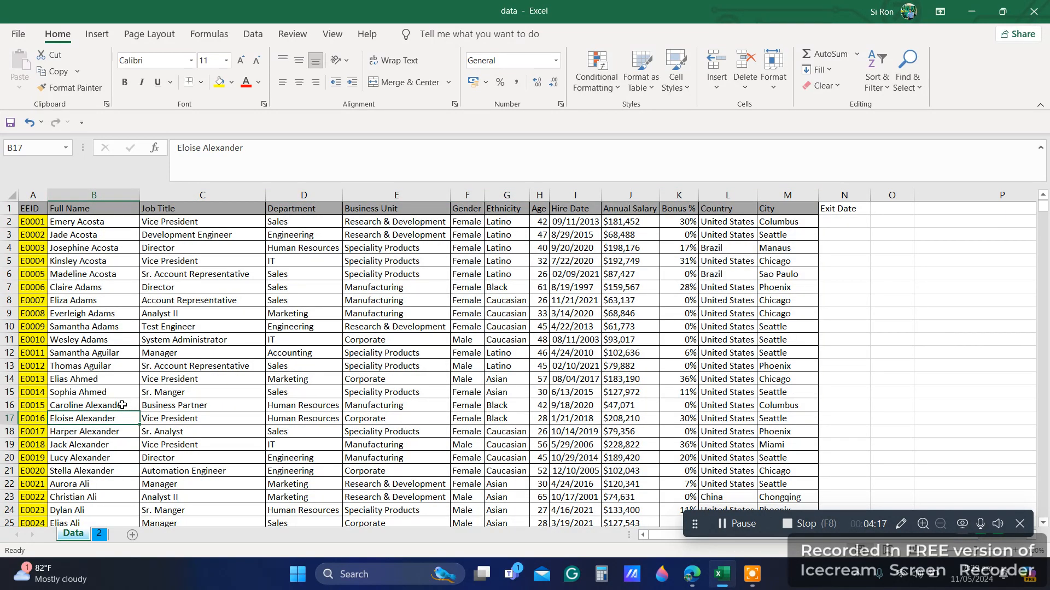